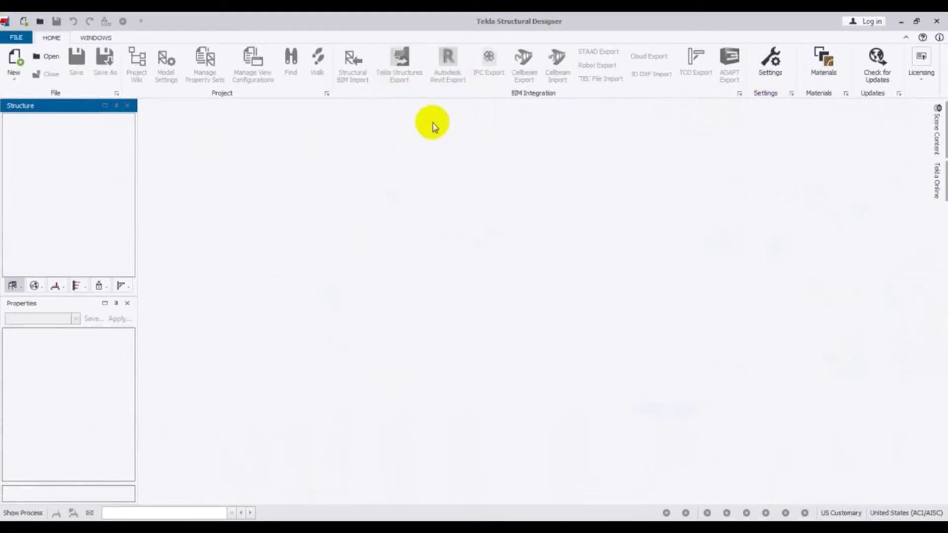
- Create a new project and select United States (ACI/AISC) as the head code in its model settings
left_click(16, 57)
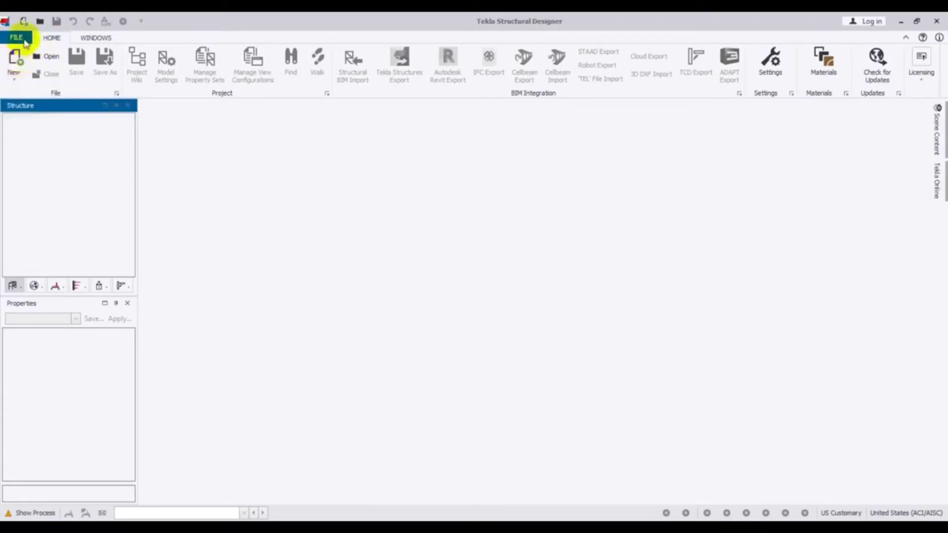
left_click(15, 58)
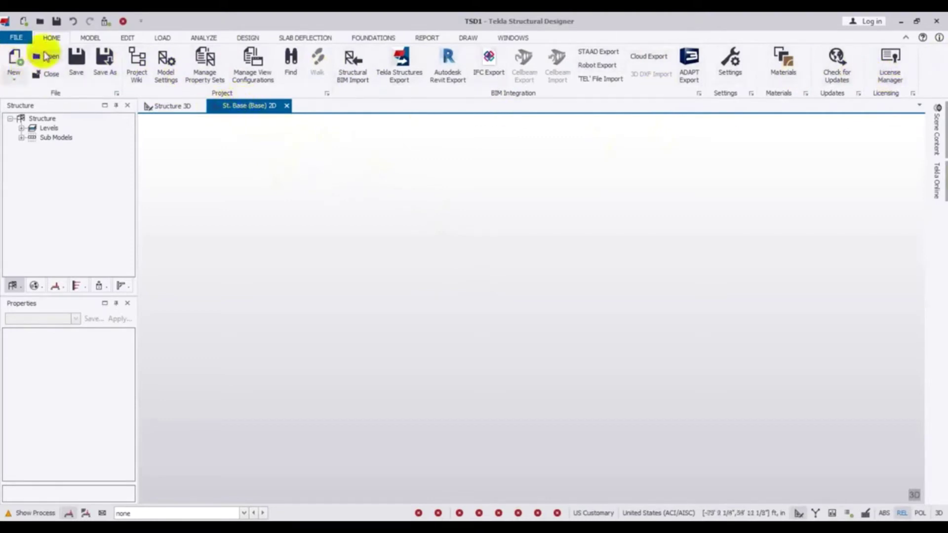
left_click(164, 65)
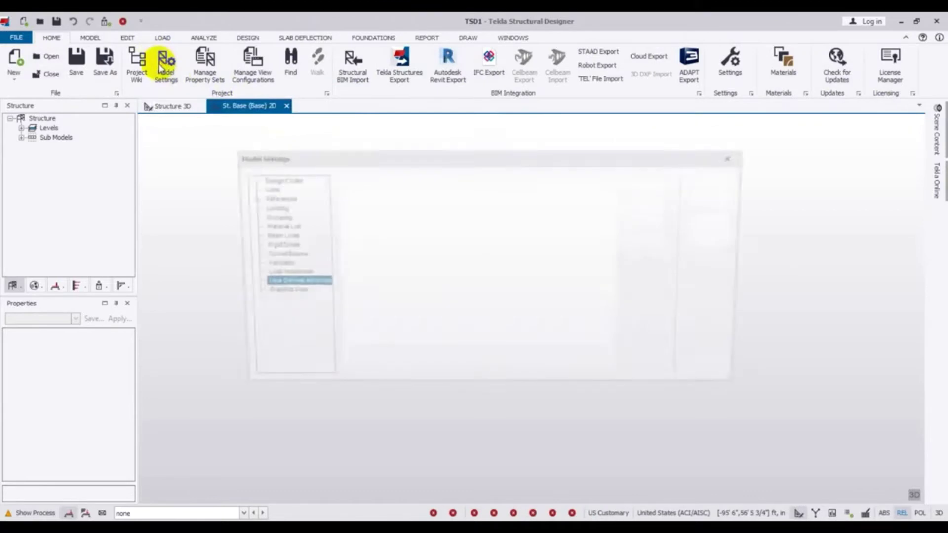
left_click(276, 179)
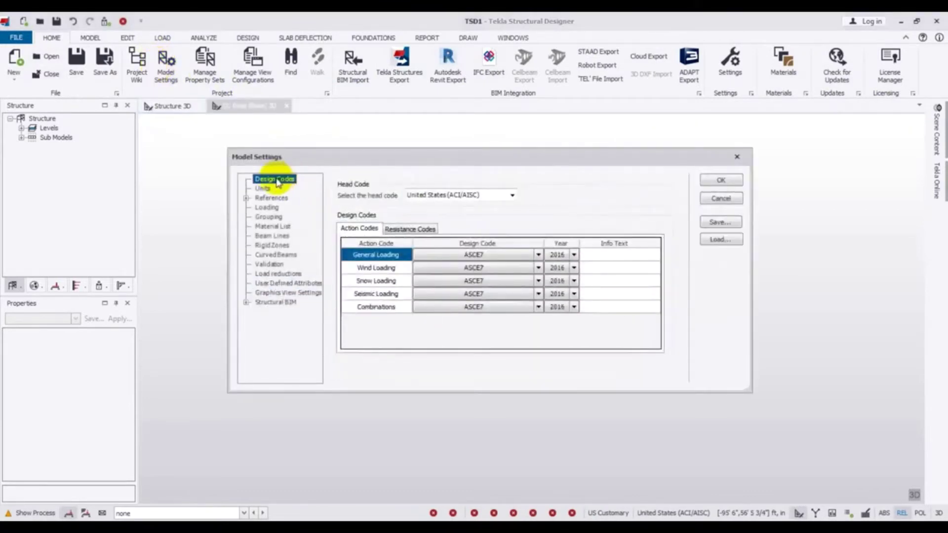
left_click(512, 198)
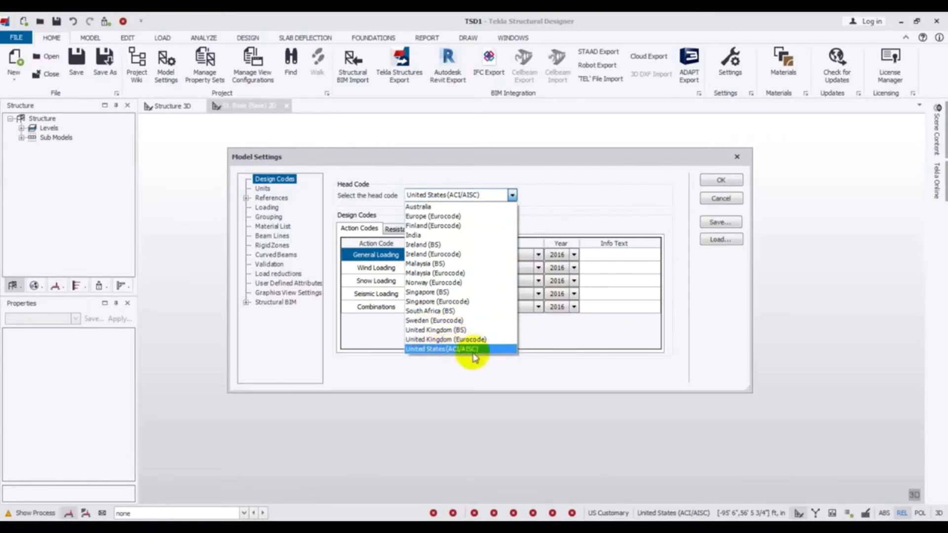
left_click(442, 351)
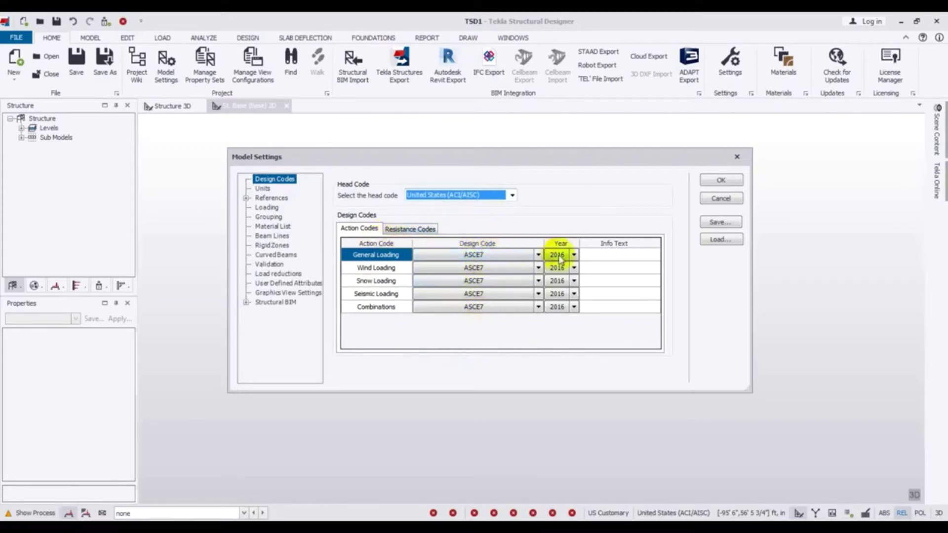
- Set the General Loading action code to ASCE7, year 2016, and review the resistance codes
left_click(574, 255)
left_click(572, 255)
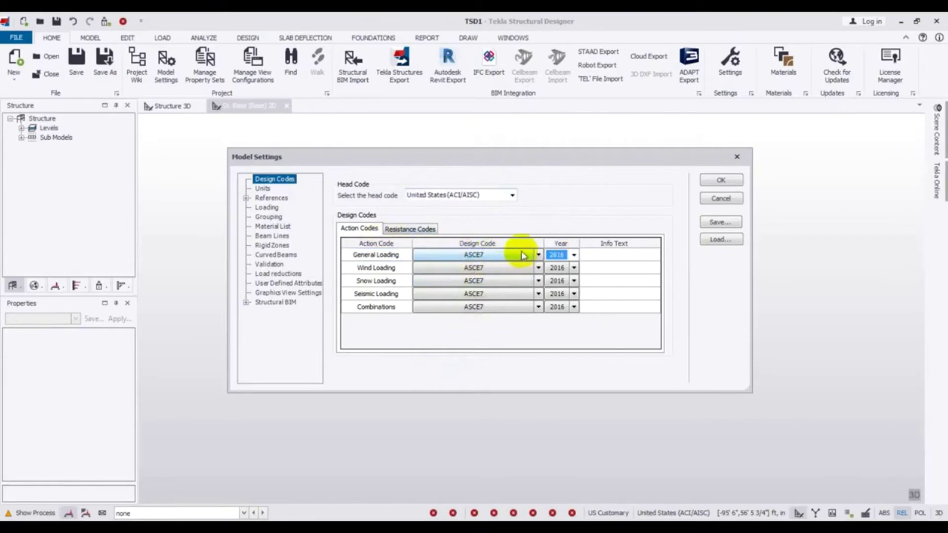
left_click(486, 257)
left_click(539, 255)
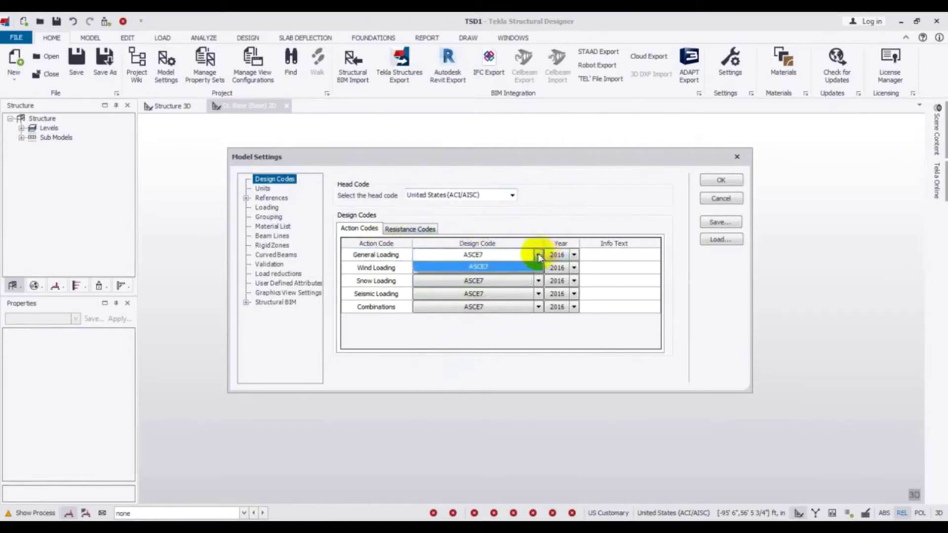
left_click(476, 269)
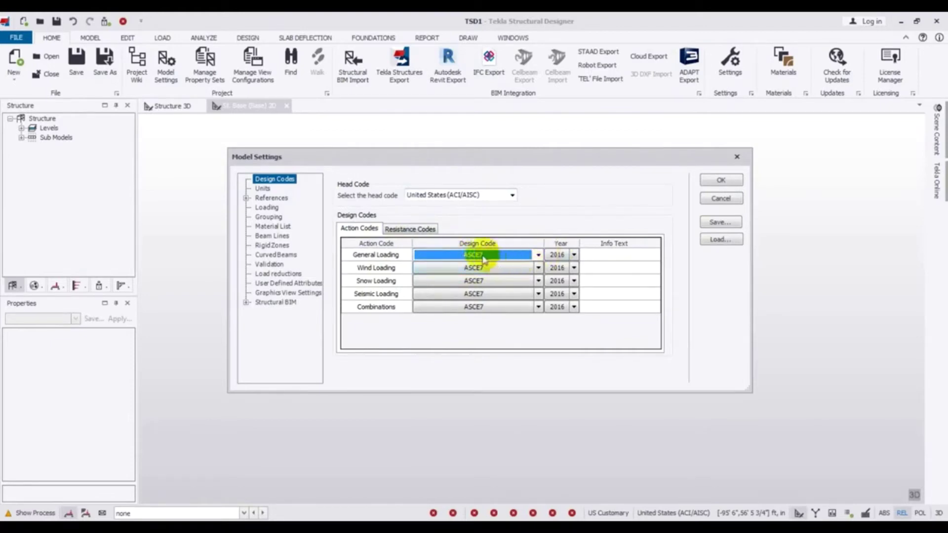
left_click(572, 255)
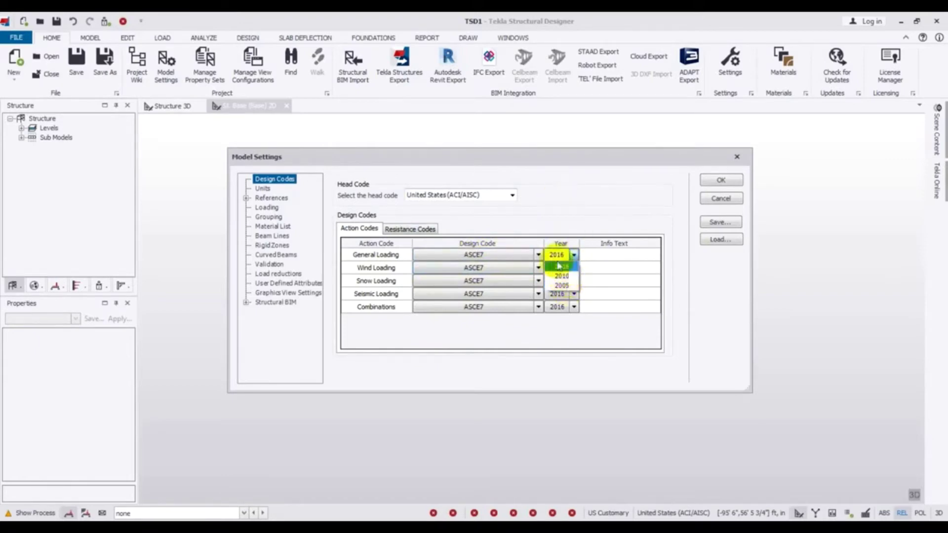
left_click(564, 270)
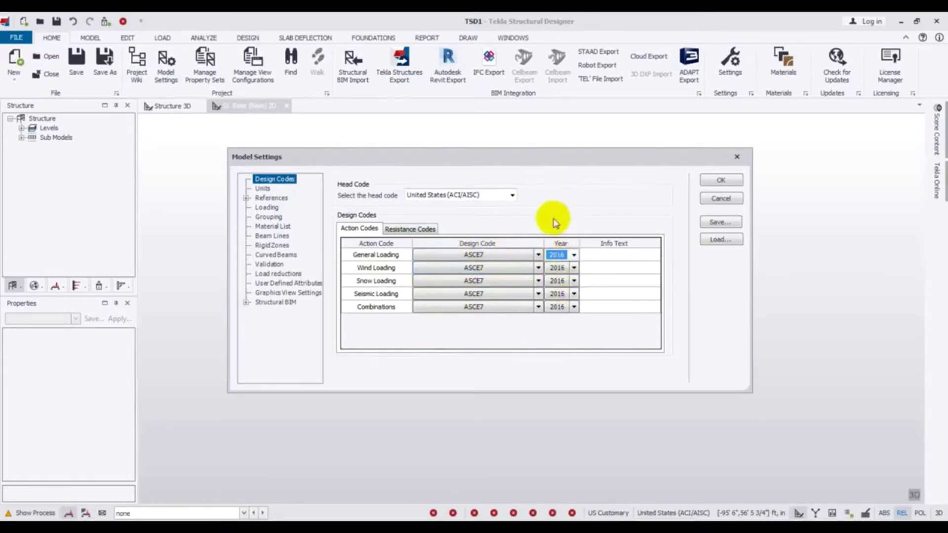
left_click(409, 229)
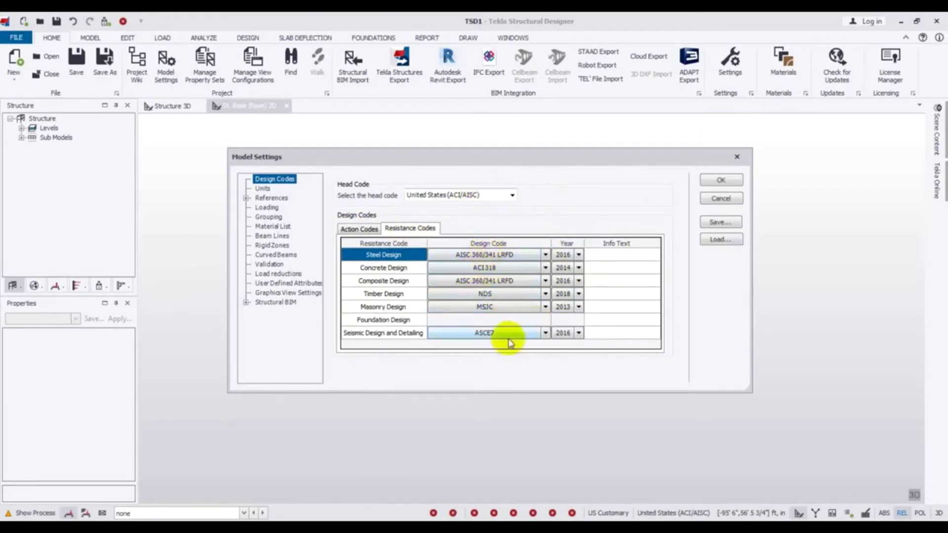
left_click(361, 230)
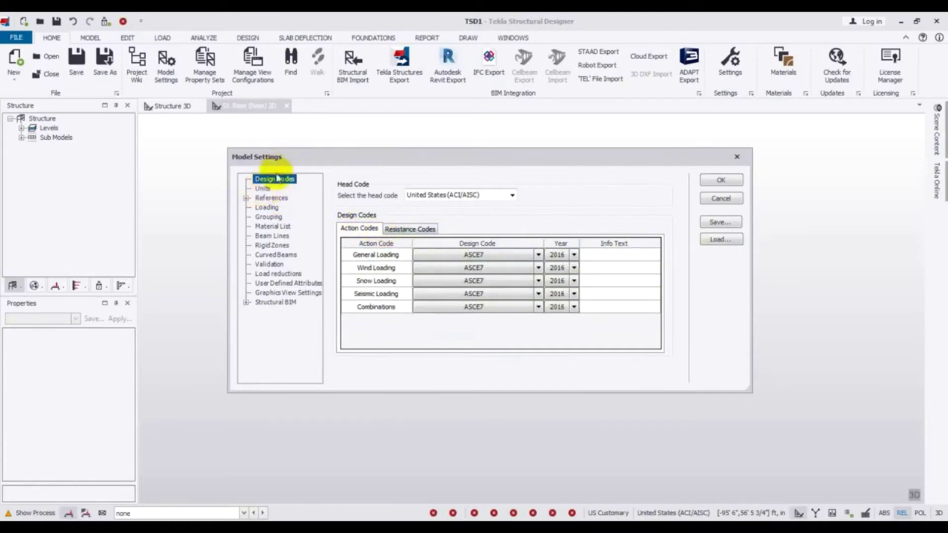
- Examine the units and precision of the quantities listed in the model's unit settings
left_click(262, 188)
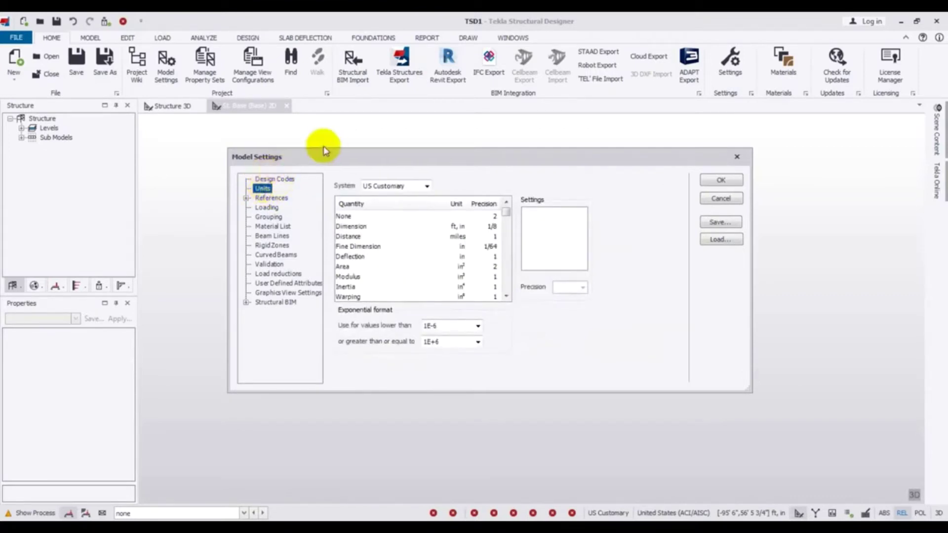
mouse_move(455, 154)
left_mouse_down()
mouse_move(463, 160)
mouse_move(451, 162)
left_mouse_up()
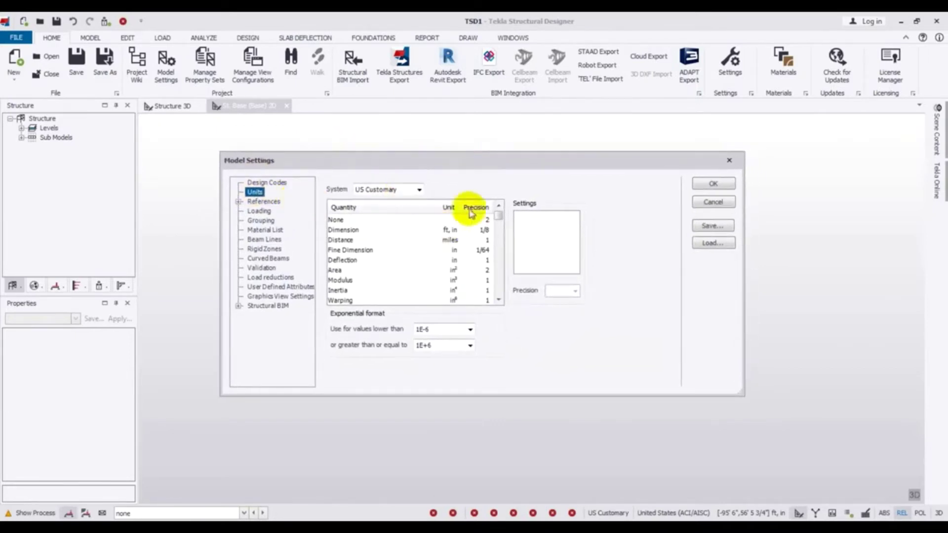
left_click_drag(498, 216, 499, 225)
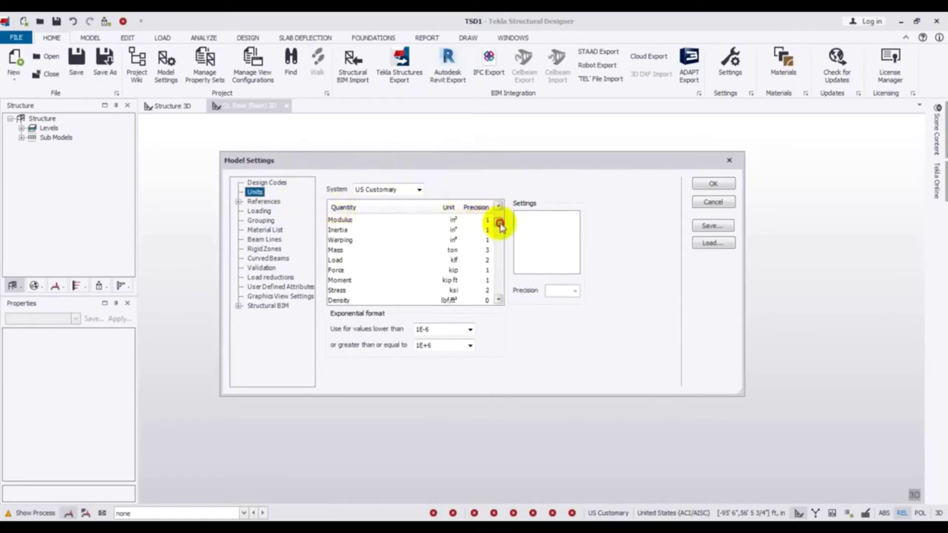
left_click_drag(500, 224, 500, 205)
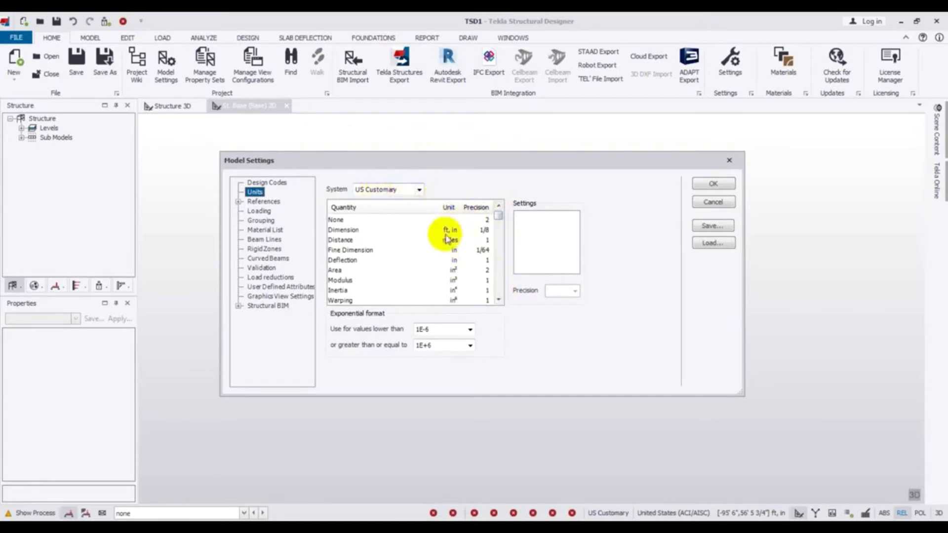
- Switch the model's unit system to Metric and check the quantity units
left_click(419, 189)
left_click(368, 202)
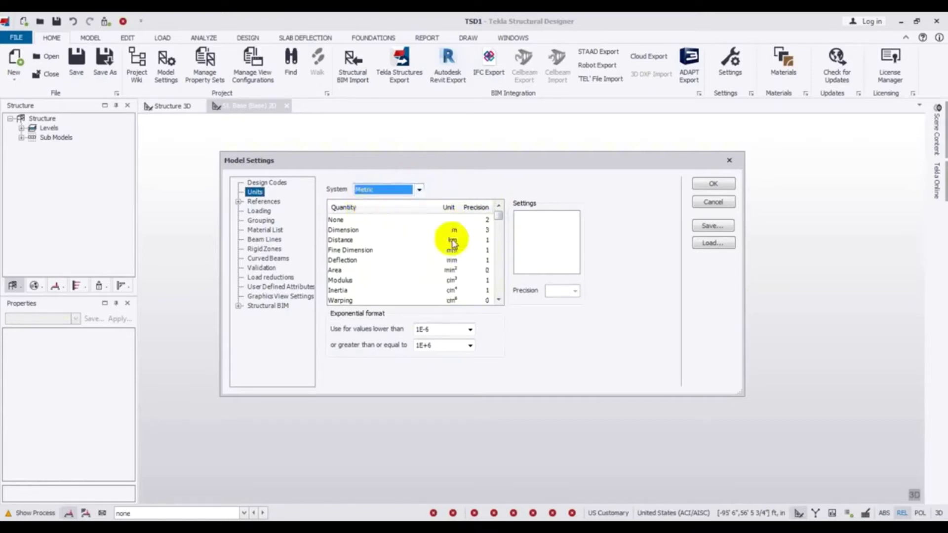
mouse_move(498, 217)
left_mouse_down()
mouse_move(499, 288)
mouse_move(500, 212)
left_mouse_up()
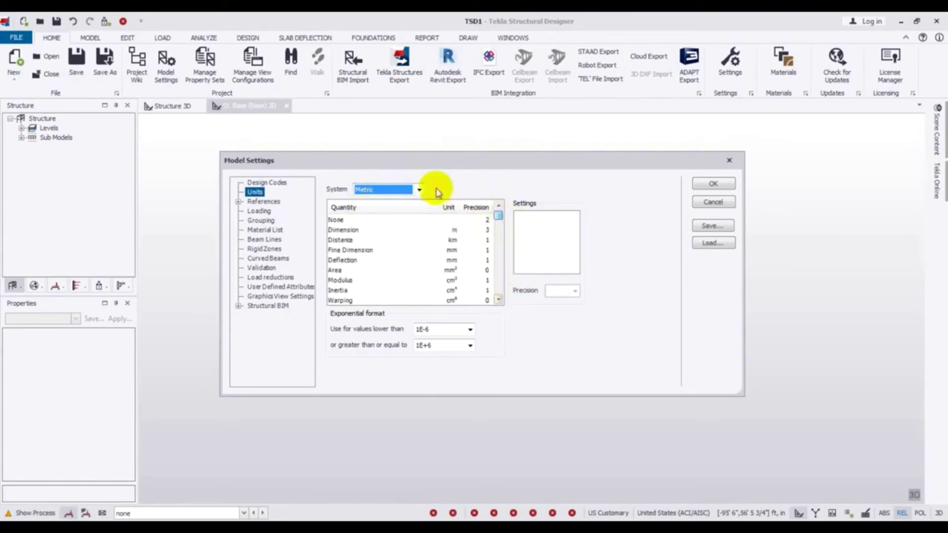
- Set the unit system to US Customary and accept the model settings
left_click(419, 190)
left_click(385, 211)
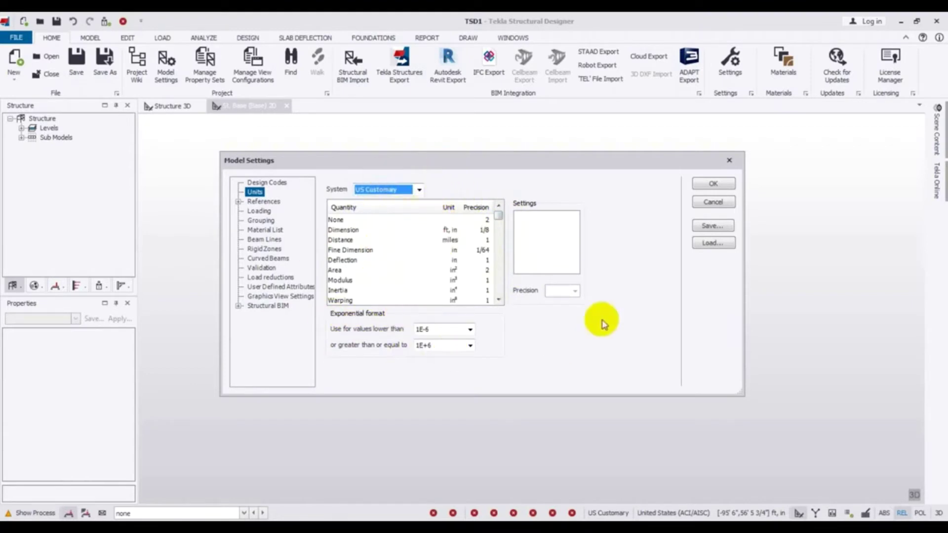
left_click(710, 188)
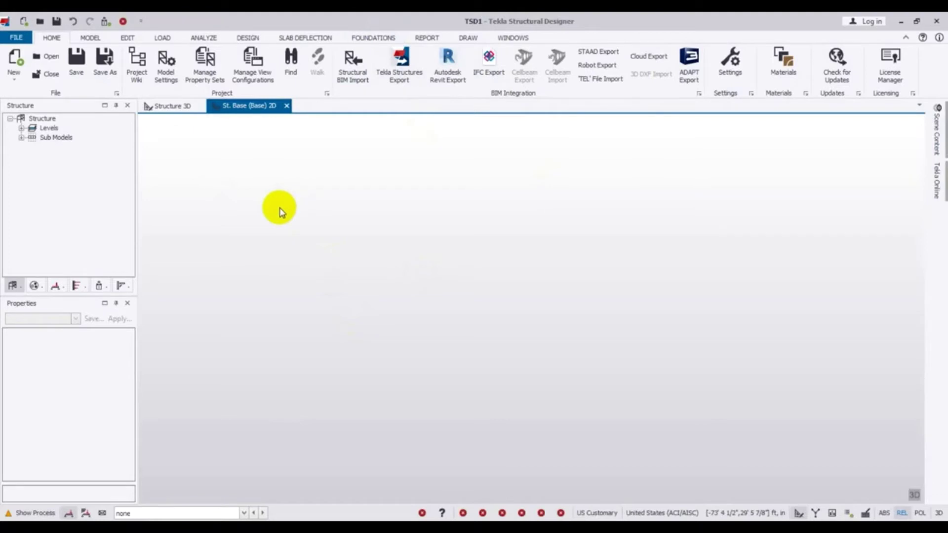
- Open the materials database and choose Concrete as the material for the section data
left_click(785, 68)
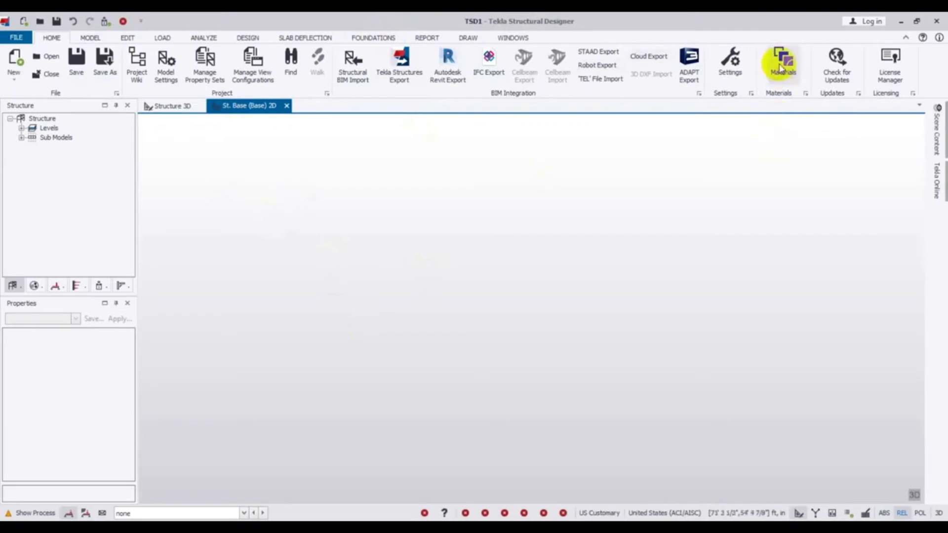
left_click(785, 69)
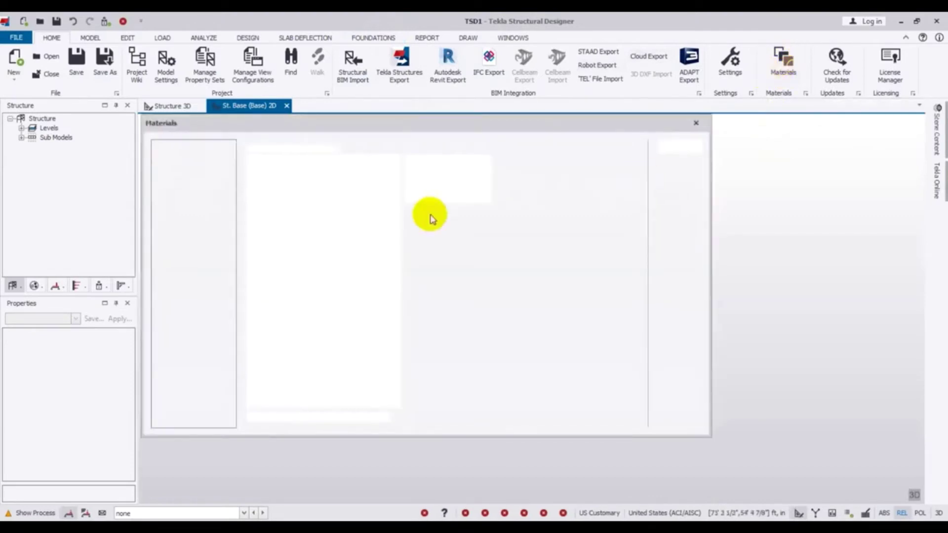
left_click_drag(358, 121, 379, 129)
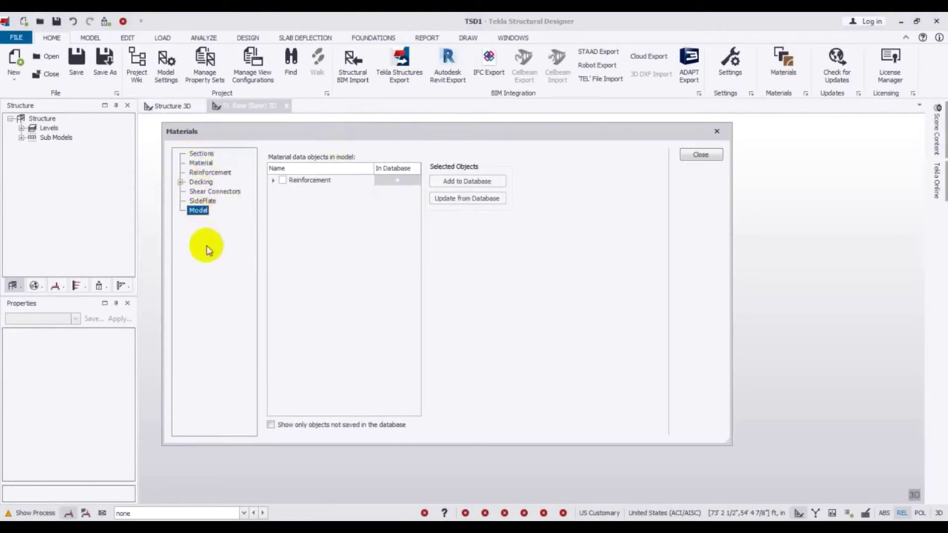
left_click(200, 155)
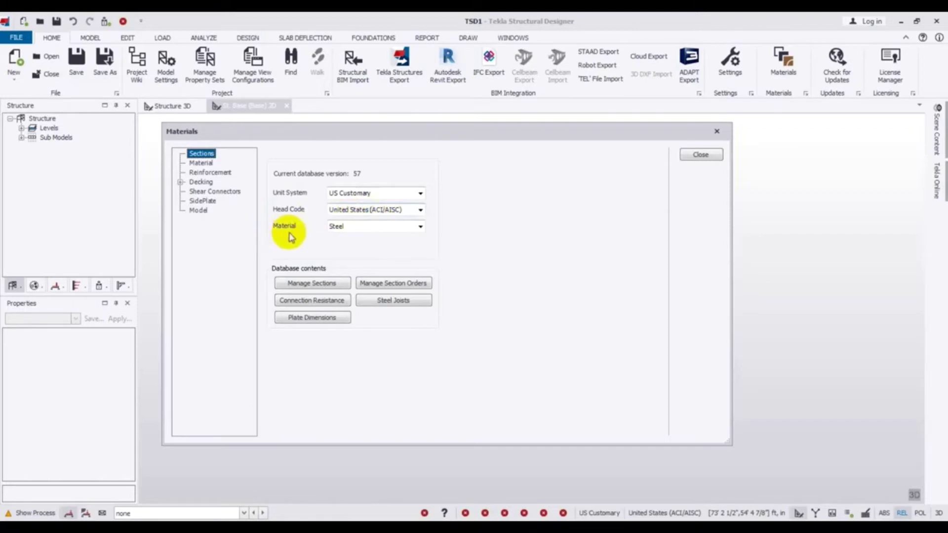
left_click(329, 227)
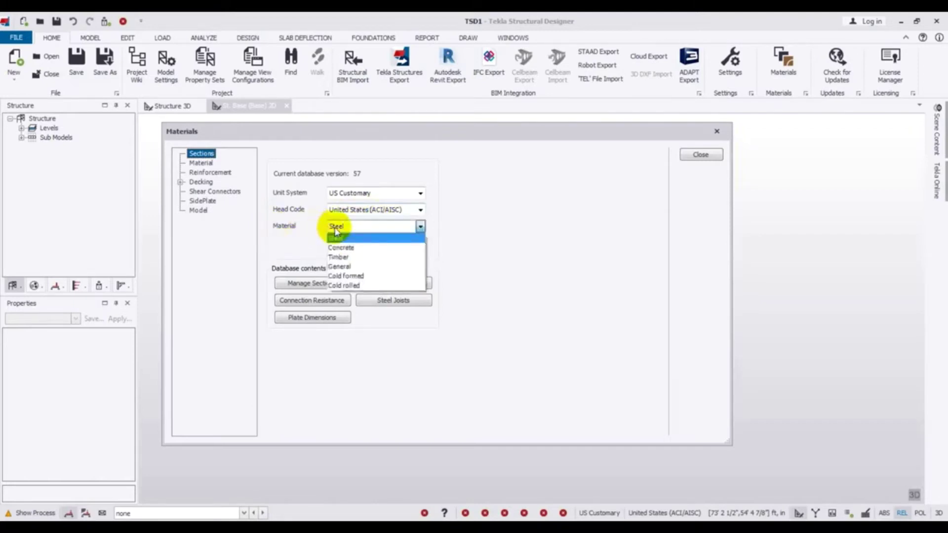
left_click(358, 248)
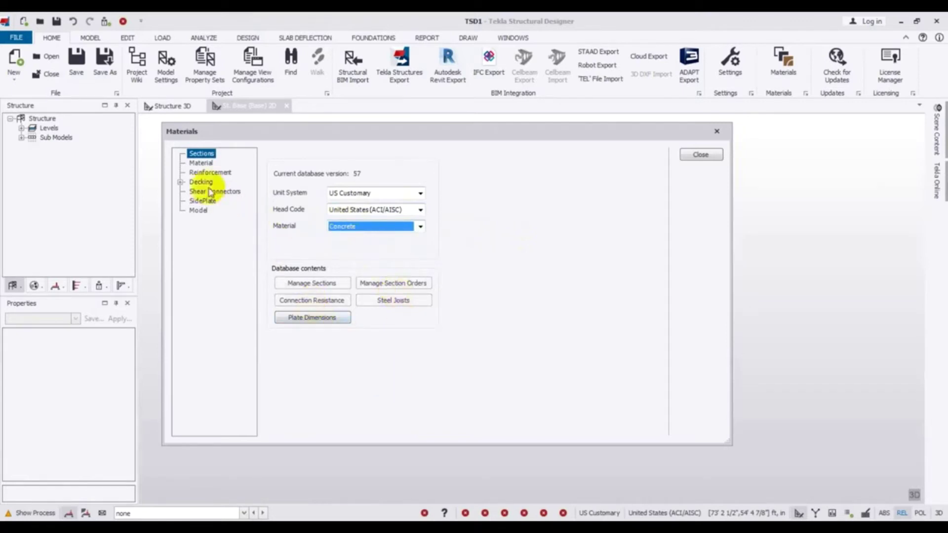
- List the material grades for material type Concrete with concrete type Normal
left_click(201, 163)
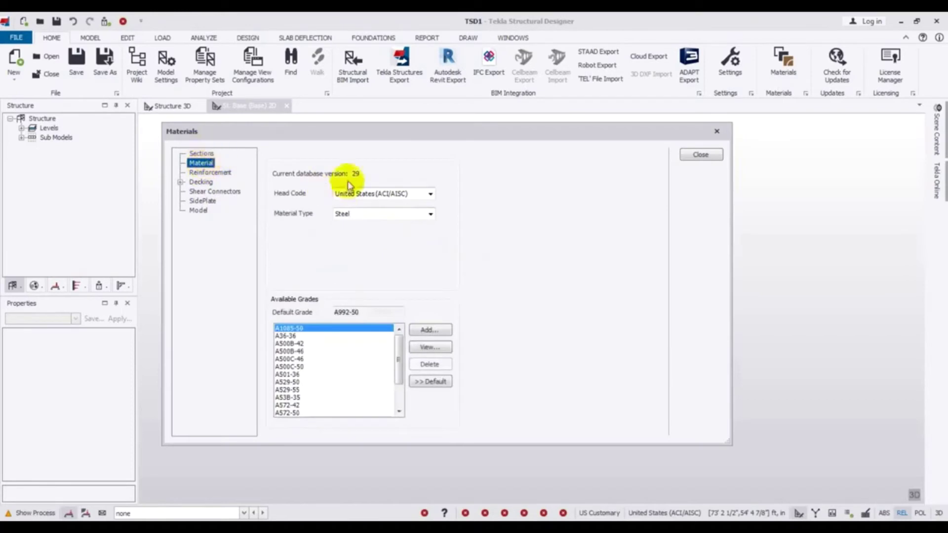
left_click(386, 218)
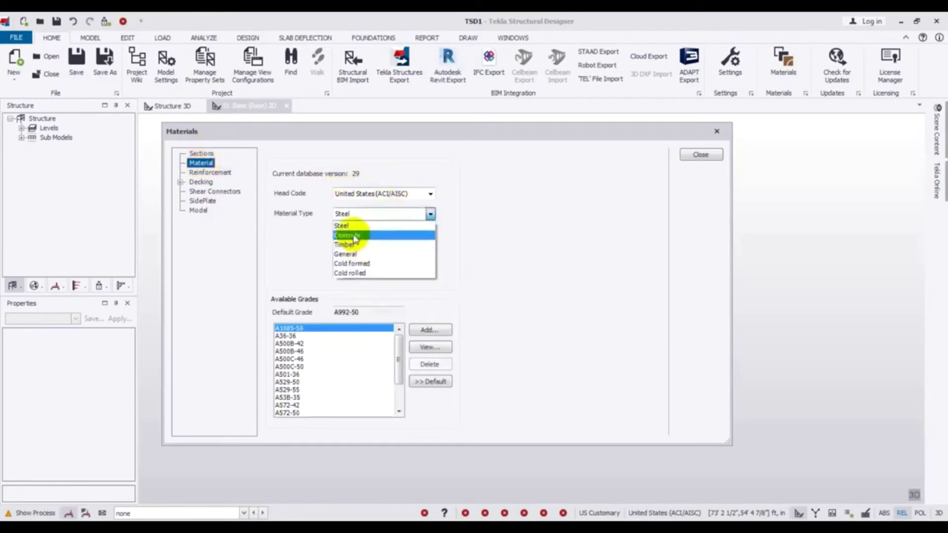
left_click(363, 237)
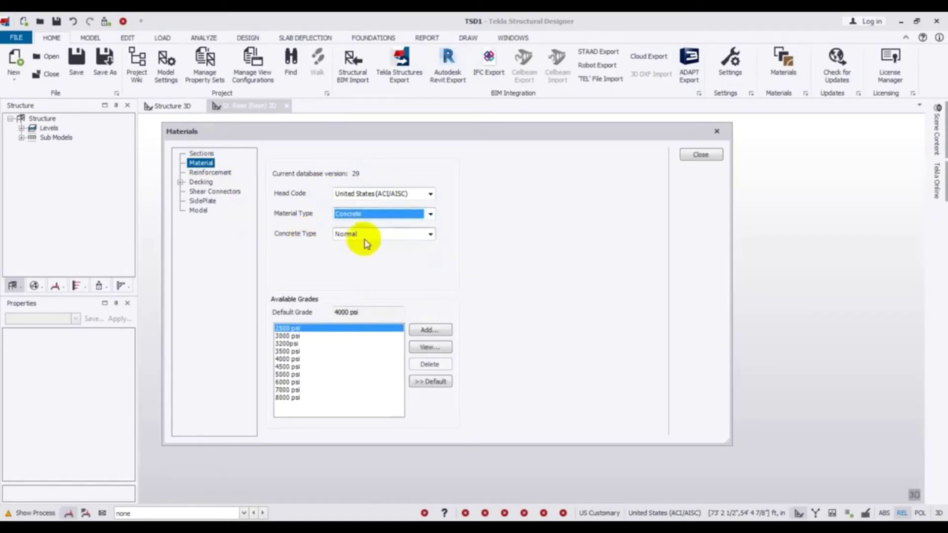
left_click(365, 241)
left_click(348, 247)
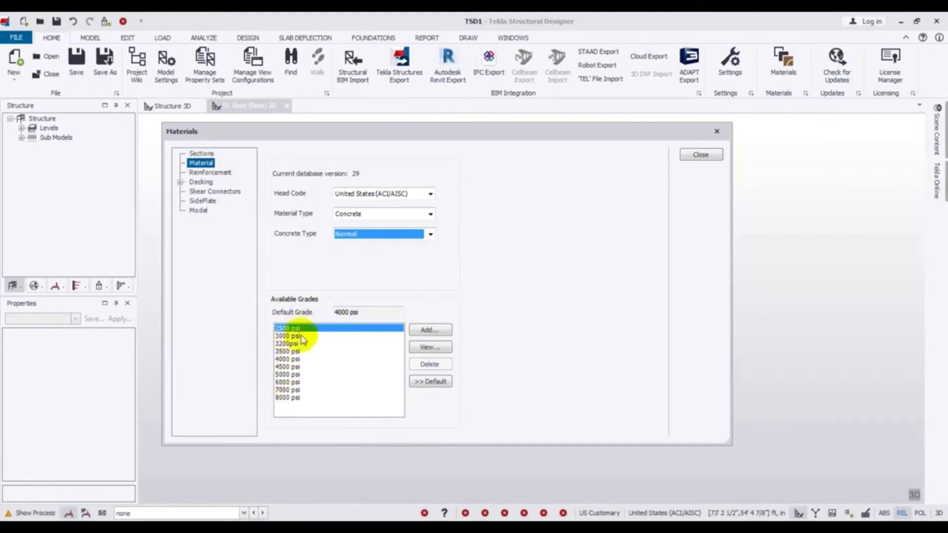
- Examine the properties of the 3000 psi and 3200psi concrete grades, leaving both unedited
left_click(288, 328)
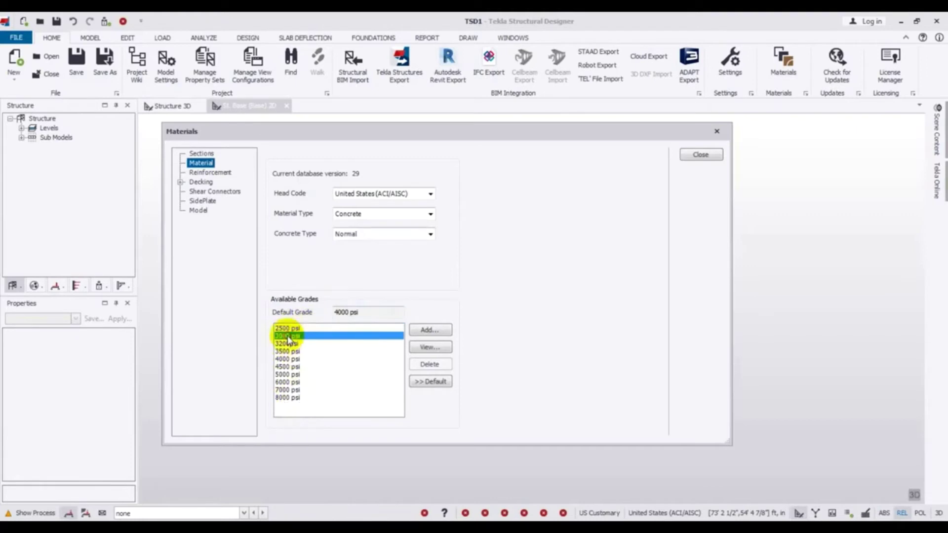
double_click(294, 336)
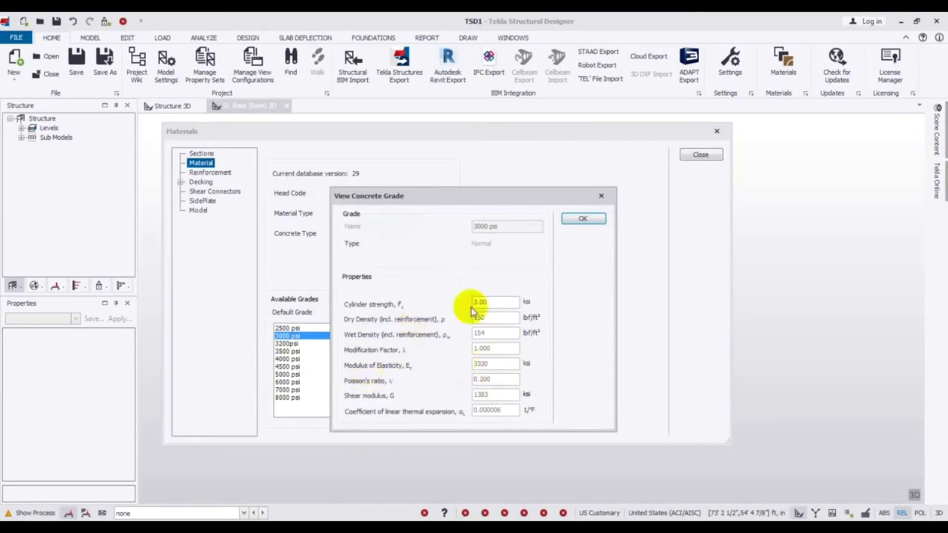
left_click(601, 198)
double_click(285, 344)
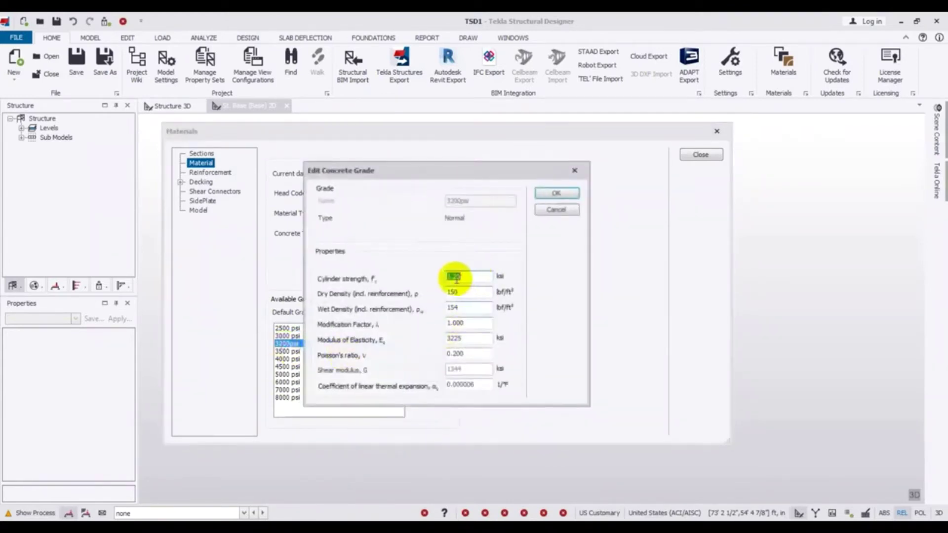
left_click(574, 170)
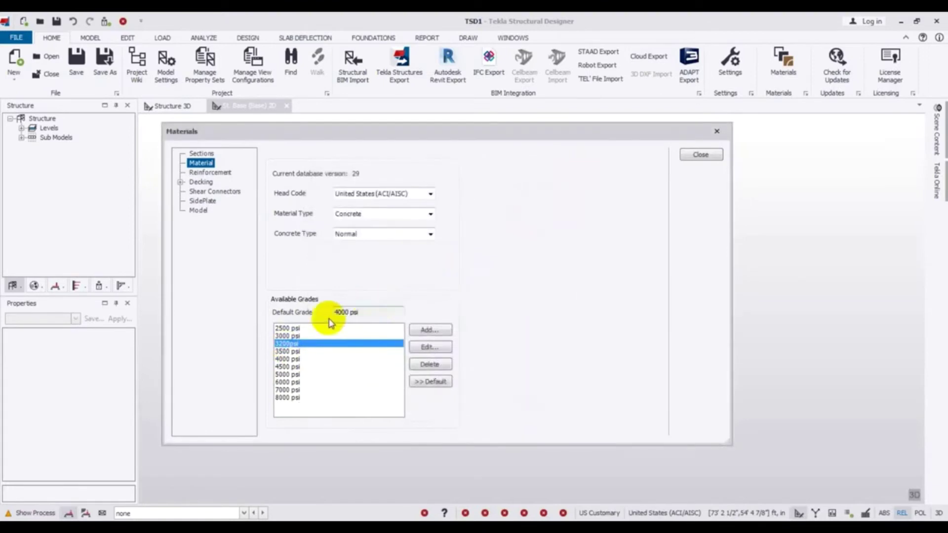
- Examine the properties of the 2500 psi concrete grade and close its details
double_click(280, 328)
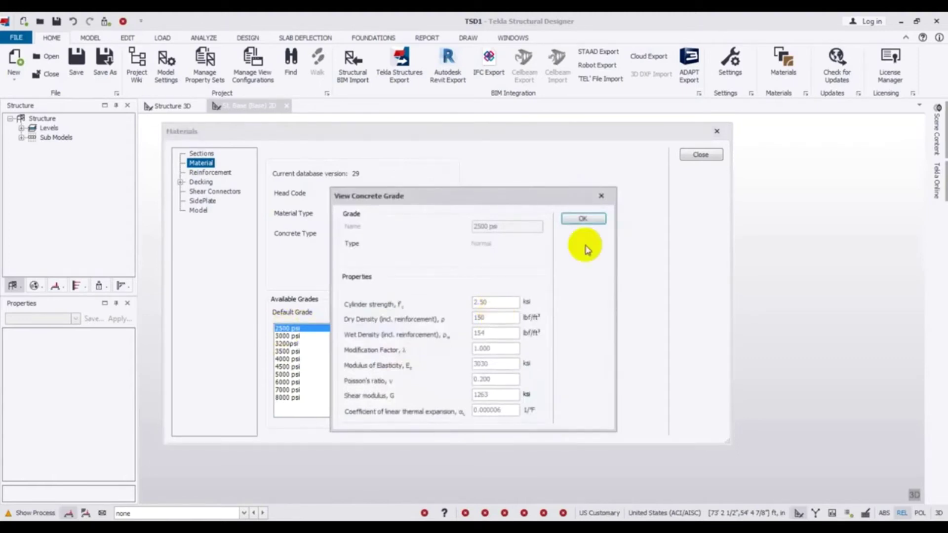
left_click(579, 220)
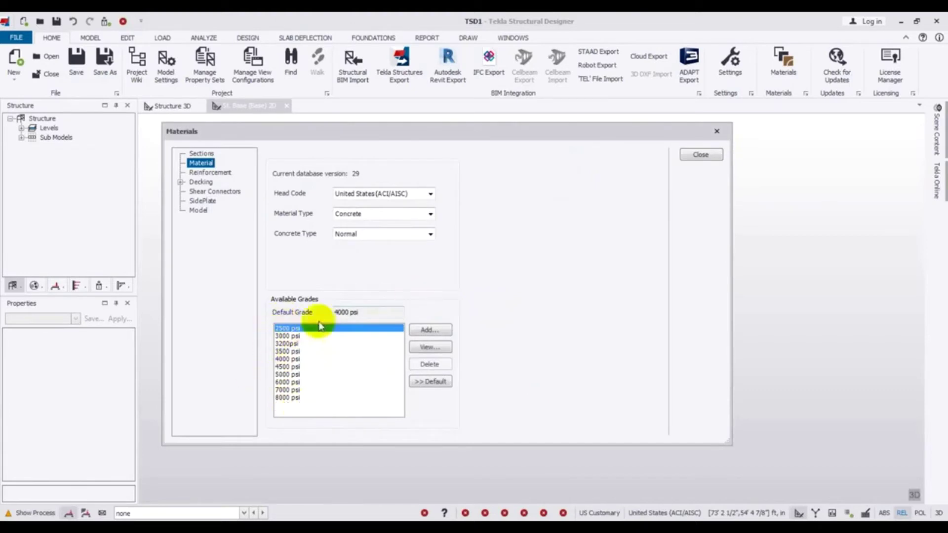
- Start a new Normal concrete grade named 2250psi and set its cylinder strength to 2.25 ksi
left_click(428, 330)
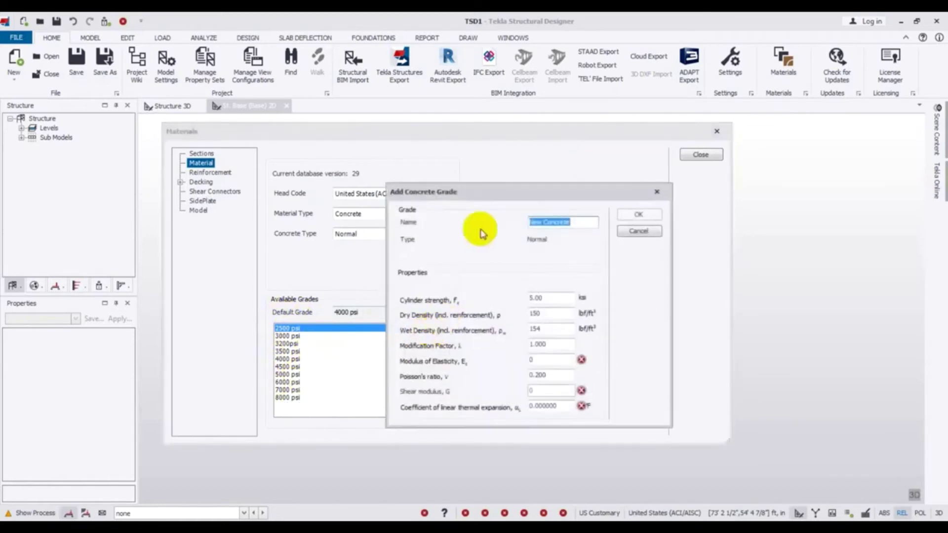
left_click_drag(556, 191, 472, 194)
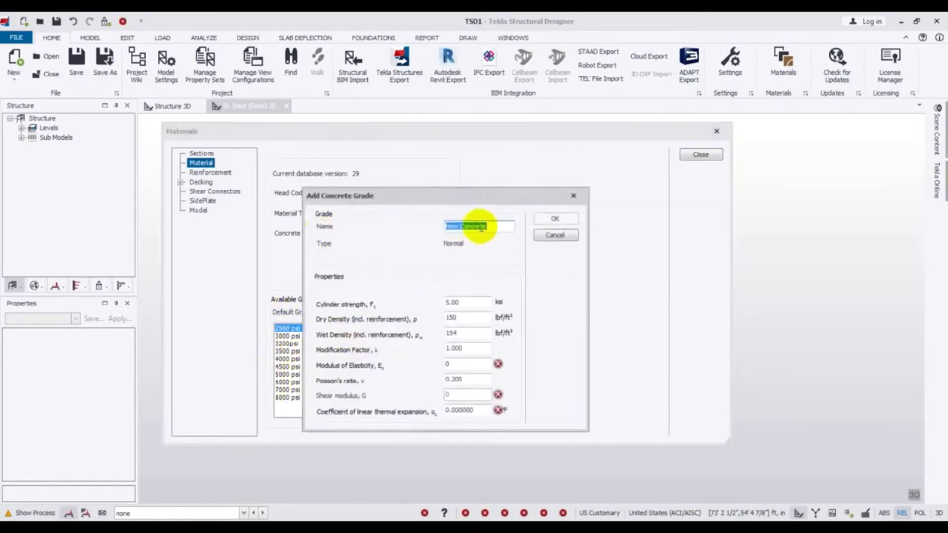
left_click(362, 226)
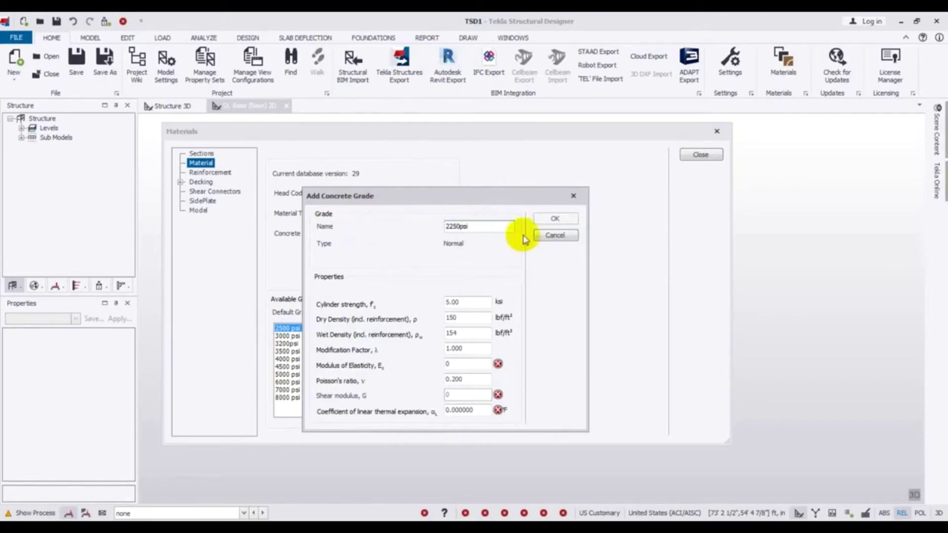
left_click(472, 304)
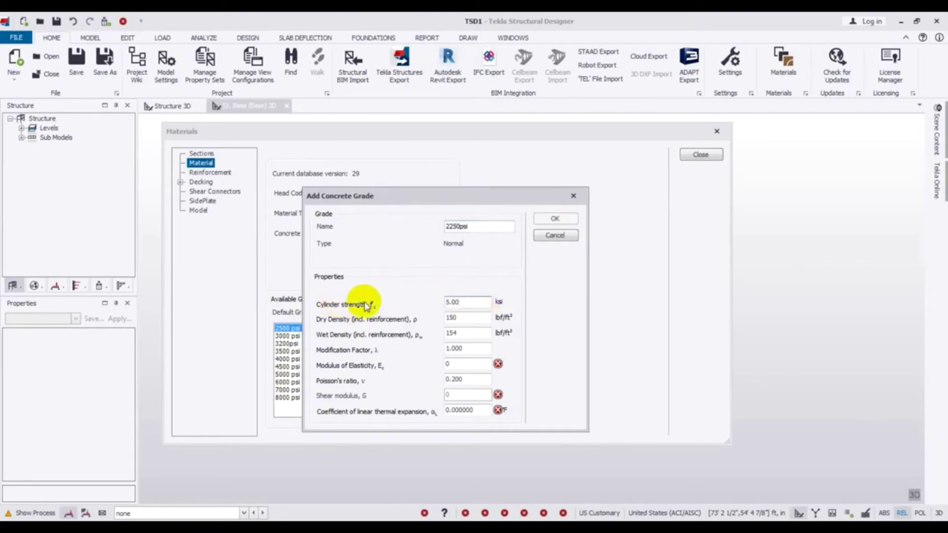
double_click(457, 302)
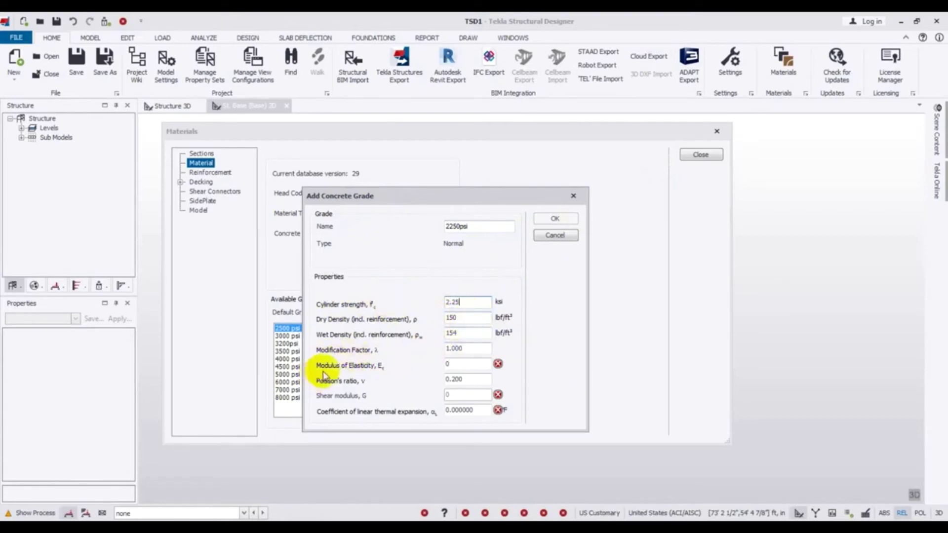
left_click(462, 364)
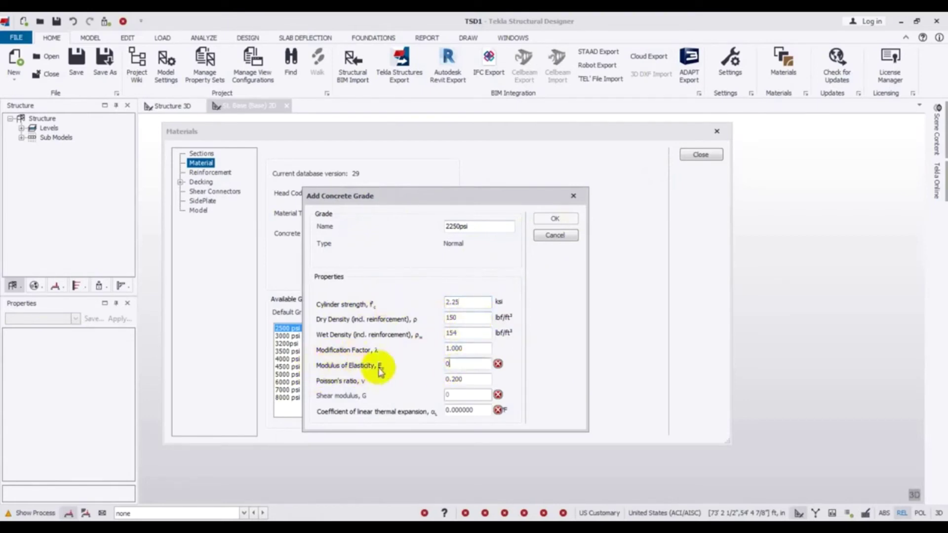
left_click(445, 363)
double_click(444, 364)
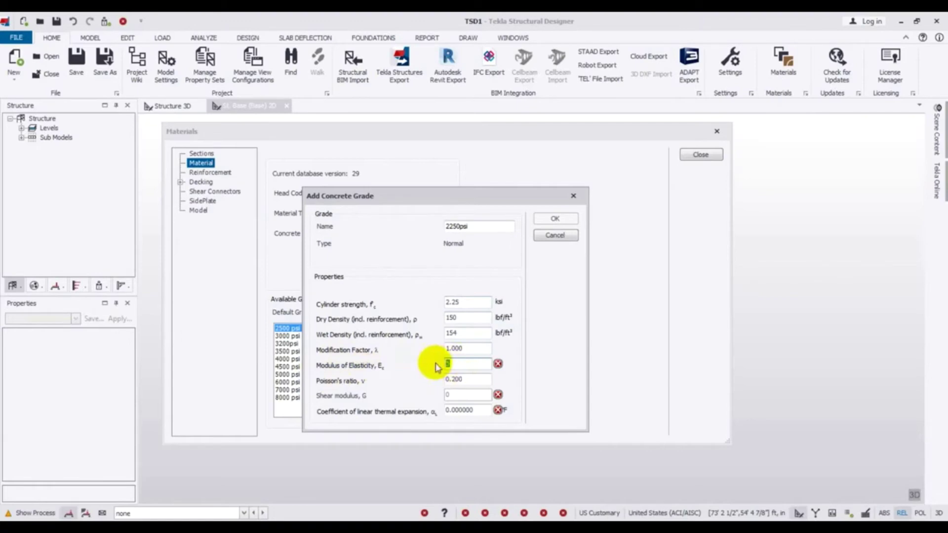
left_click_drag(400, 200, 379, 190)
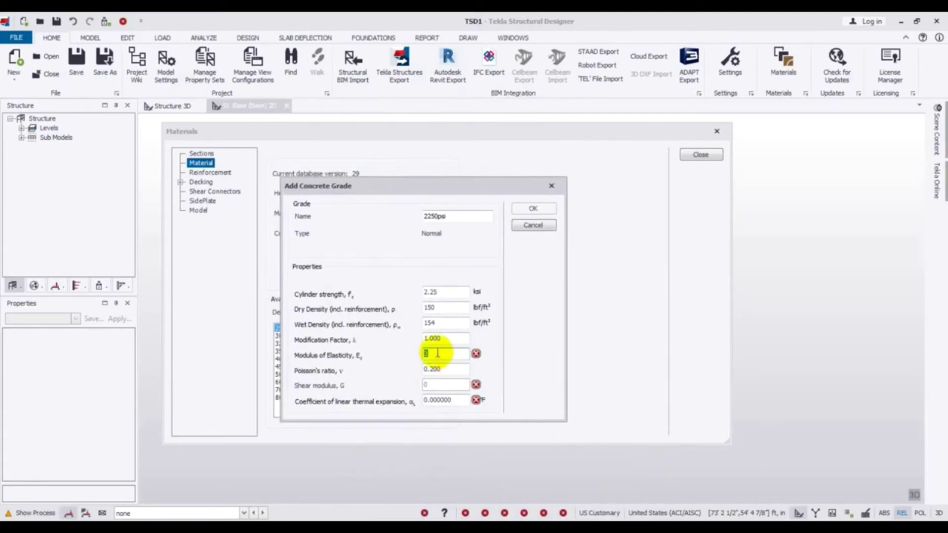
mouse_move(439, 354)
left_mouse_down()
mouse_move(408, 354)
mouse_move(445, 358)
left_mouse_up()
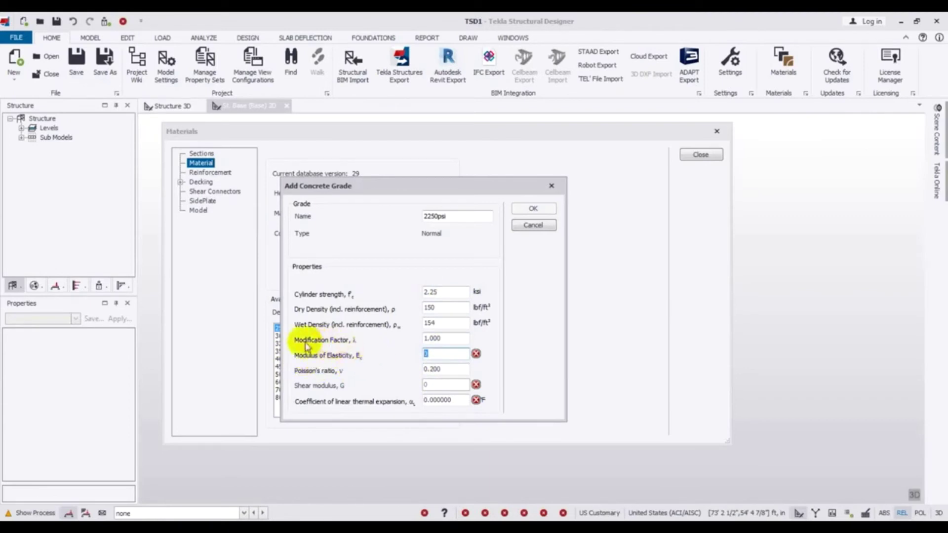
left_click(428, 354)
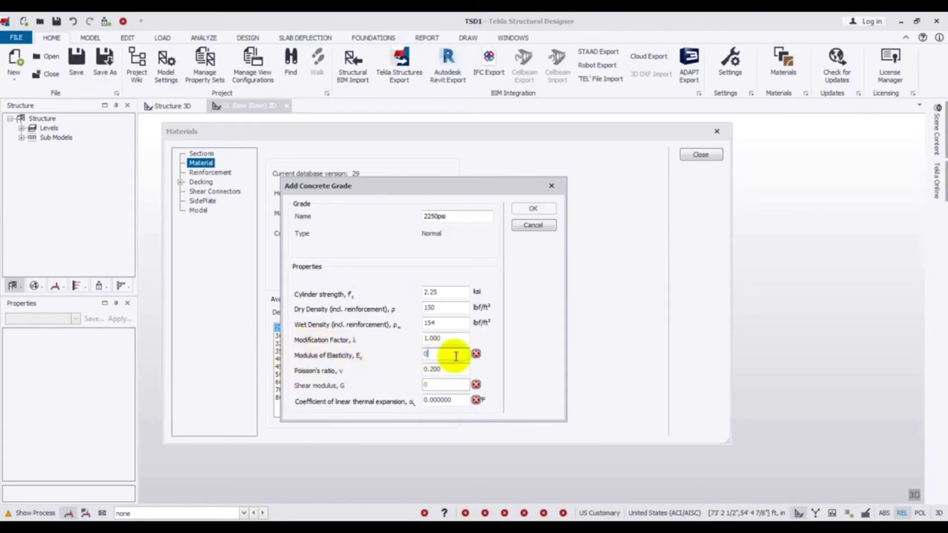
double_click(450, 356)
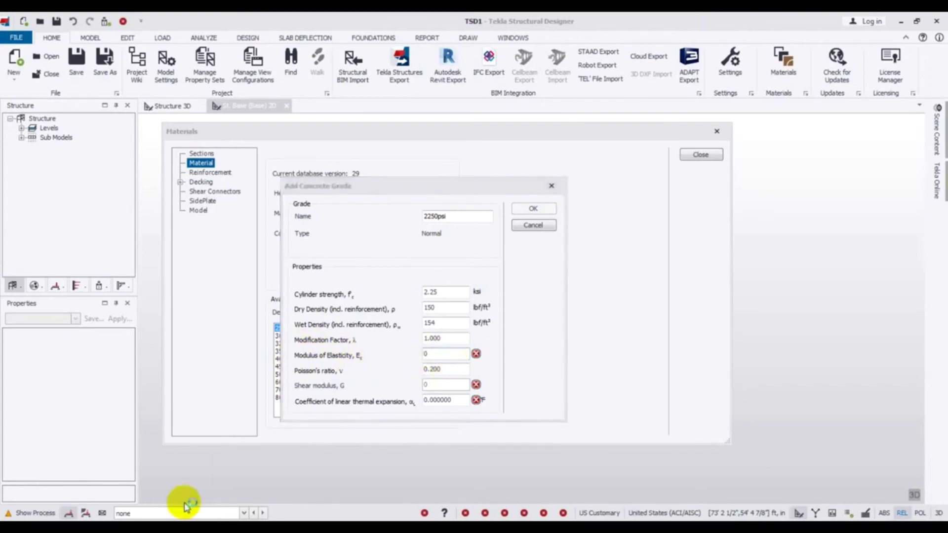
- Switch to the fx-570/991EX Emulator calculator, continuing with its current version without activating the license
left_click(330, 241)
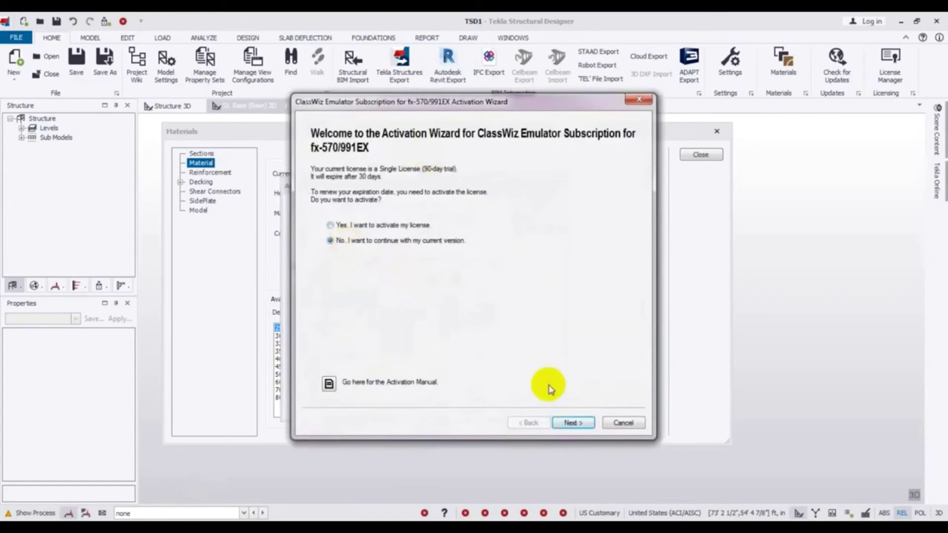
left_click(572, 423)
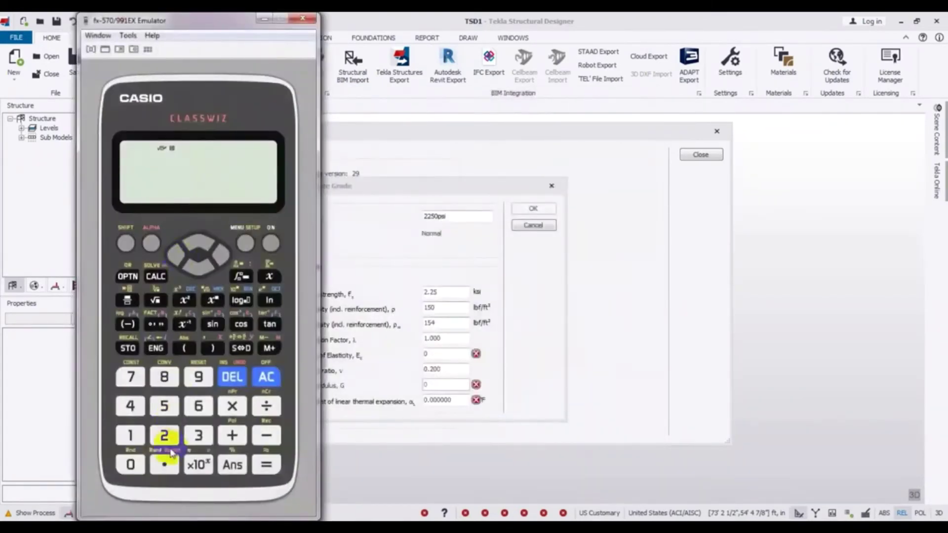
- Calculate 4700×√2250 for the concrete's modulus of elasticity
left_click(130, 405)
left_click(131, 380)
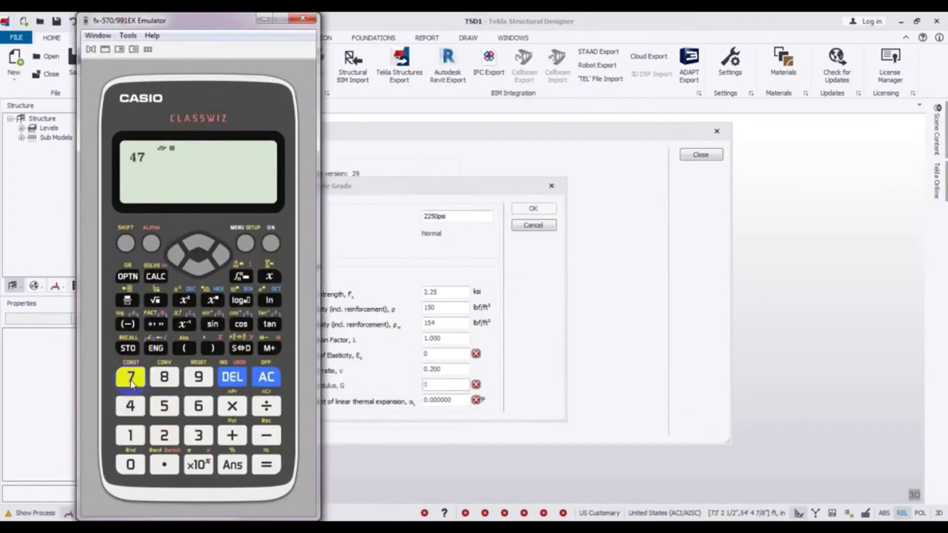
left_click(130, 464)
left_click(130, 464)
left_click(246, 409)
left_click(155, 300)
left_click(164, 436)
left_click(164, 436)
left_click(164, 406)
left_click(131, 464)
left_click(260, 469)
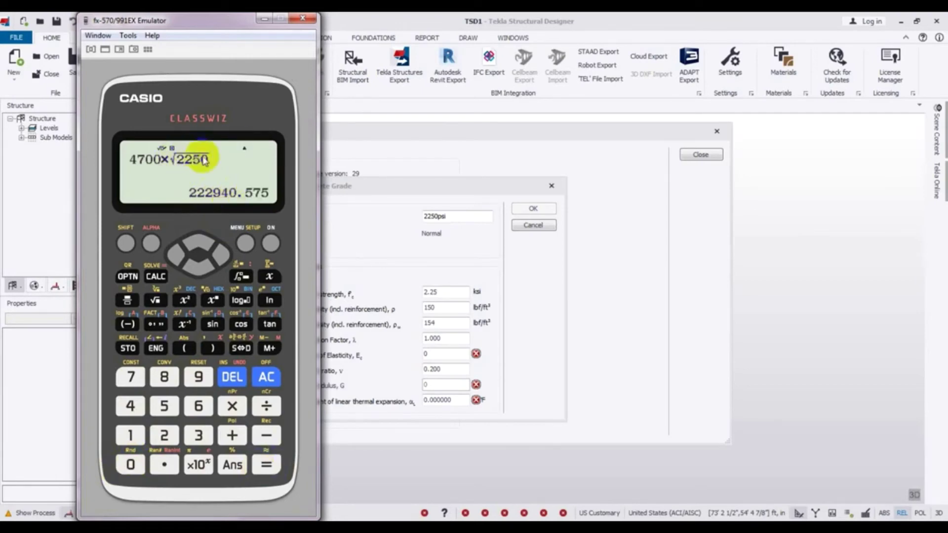
left_click(257, 21)
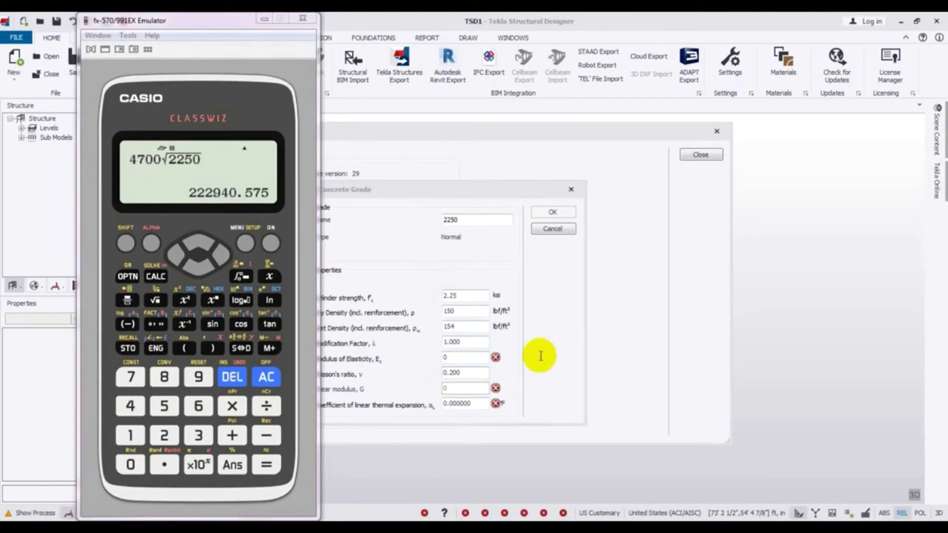
left_click(173, 254)
left_click(161, 132)
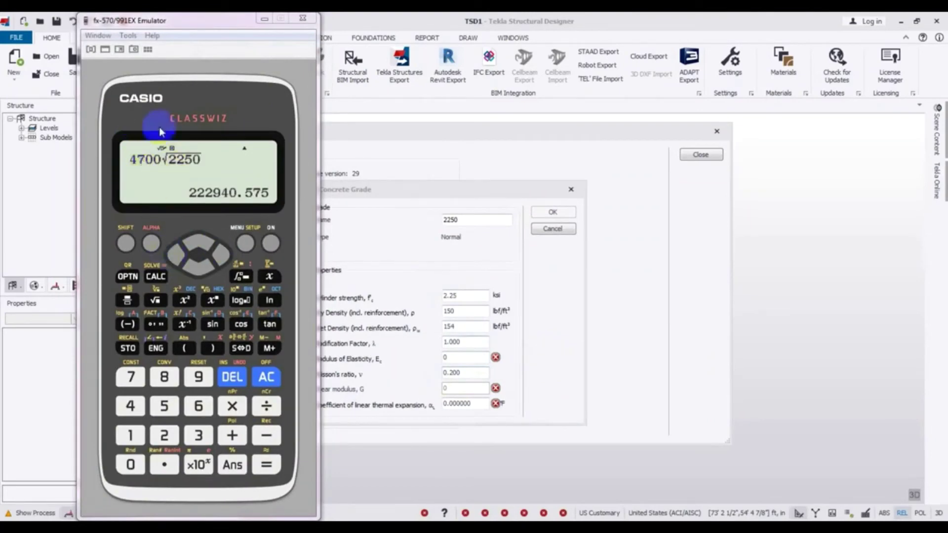
left_click(178, 140)
left_click(159, 260)
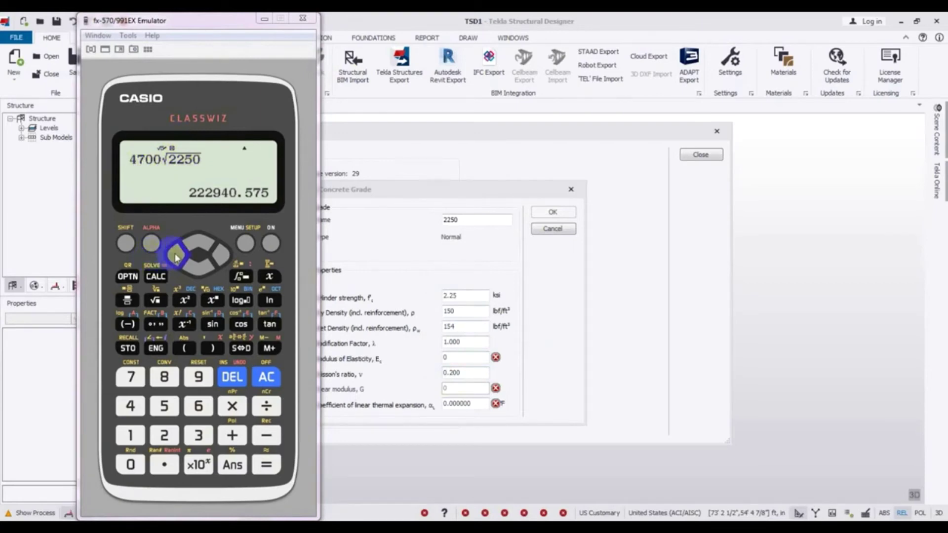
- Reopen the calculation for editing and re-enter 2250 under the square root
left_click(175, 257)
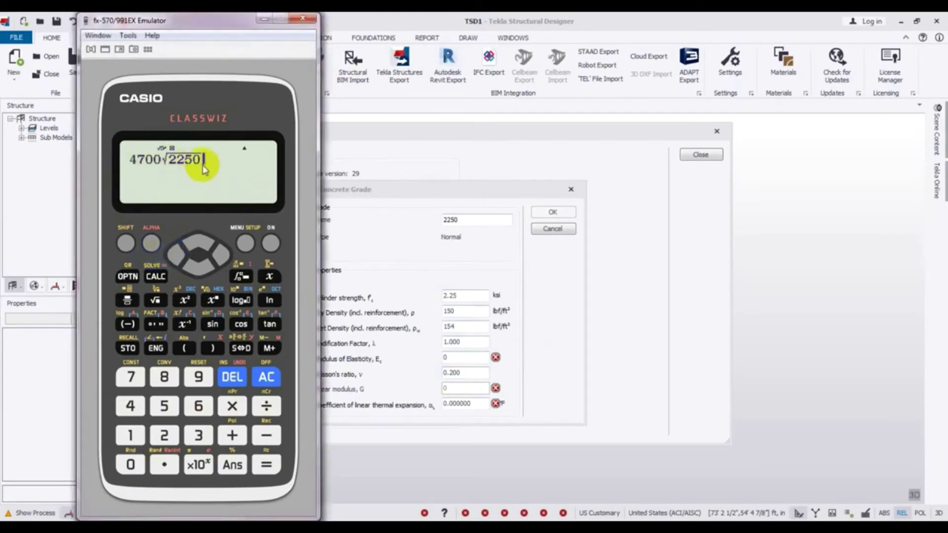
left_click(177, 258)
left_click(231, 378)
left_click(232, 378)
left_click(231, 378)
left_click(231, 378)
left_click(164, 435)
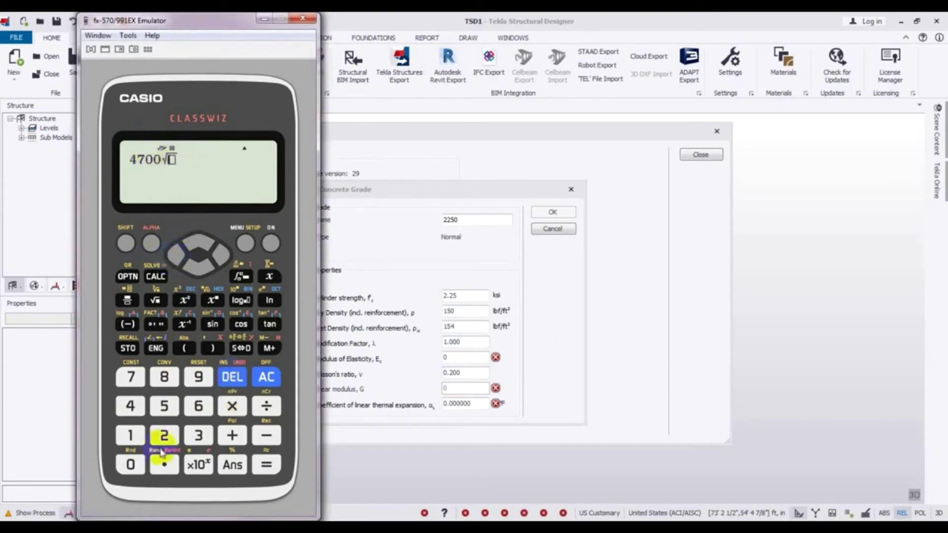
left_click(163, 405)
left_click(231, 378)
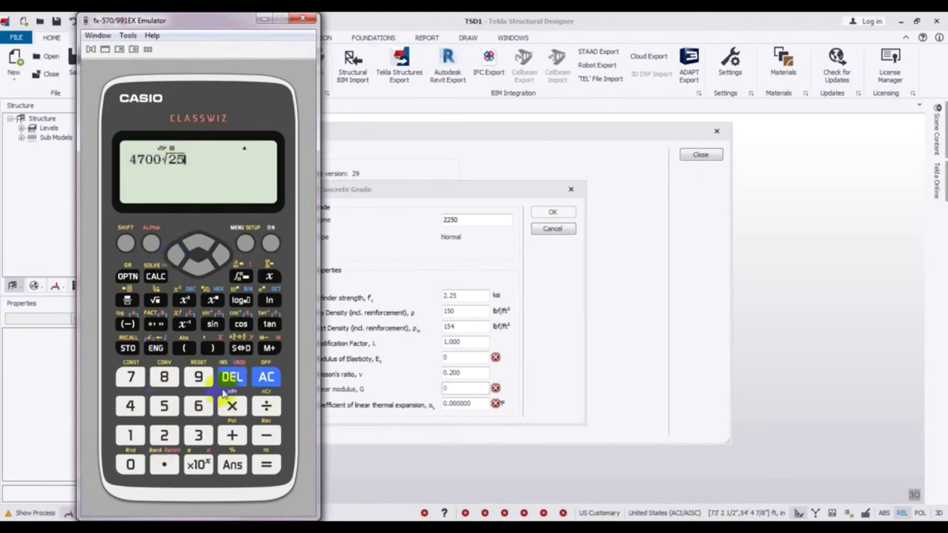
left_click(165, 435)
left_click(164, 406)
left_click(130, 464)
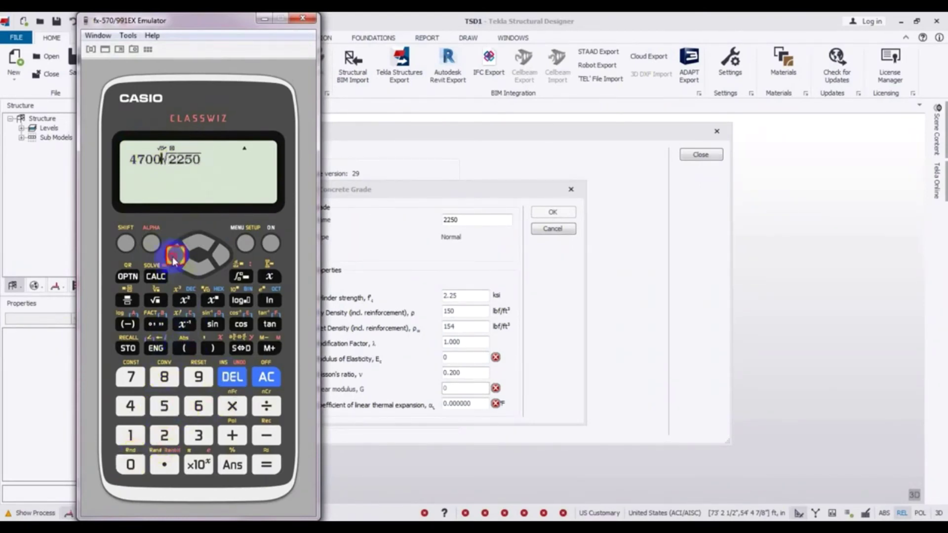
- Change the factor before the square root to 57000 and calculate 57000√2250
left_click(232, 378)
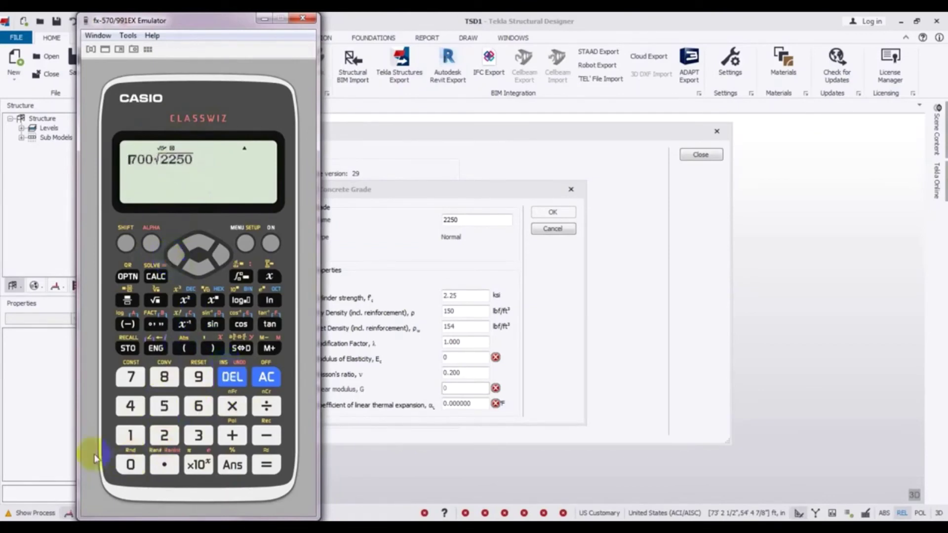
left_click(165, 406)
left_click(220, 255)
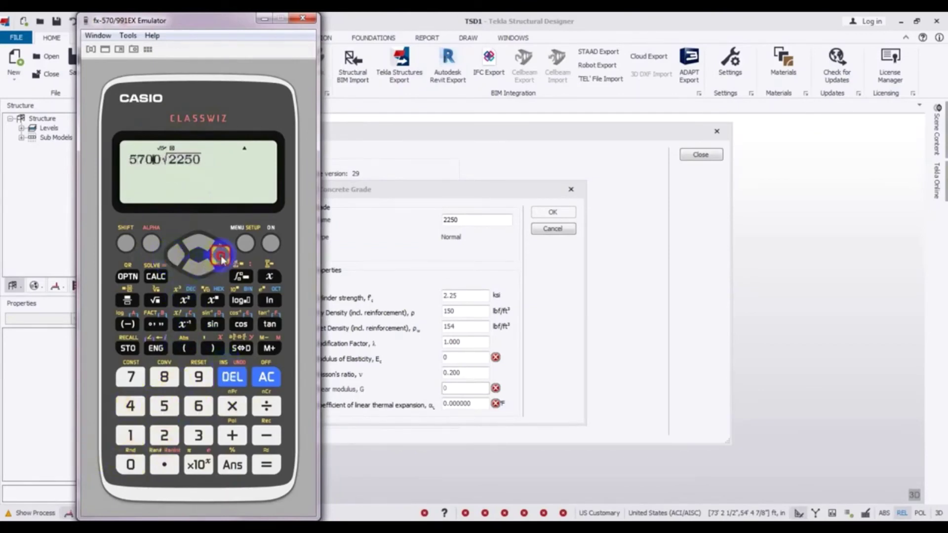
left_click(130, 464)
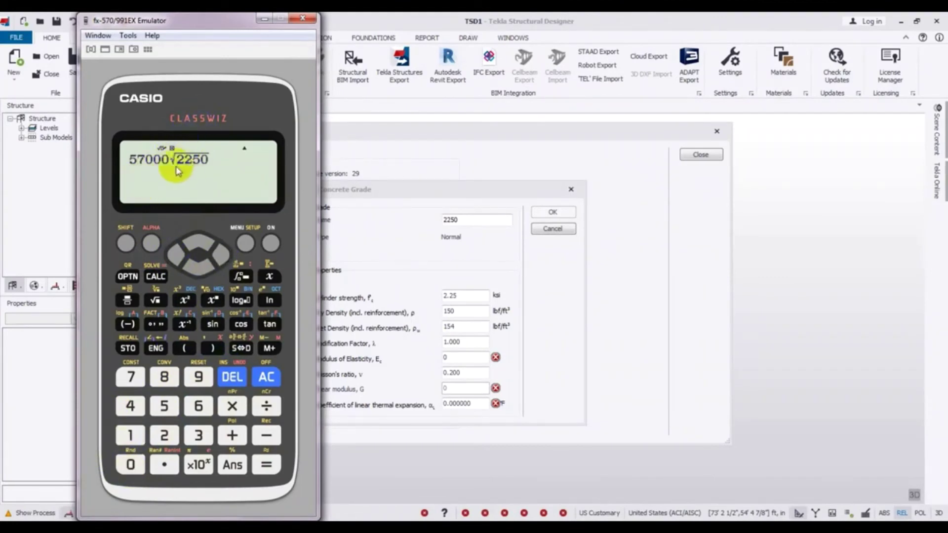
left_click(267, 465)
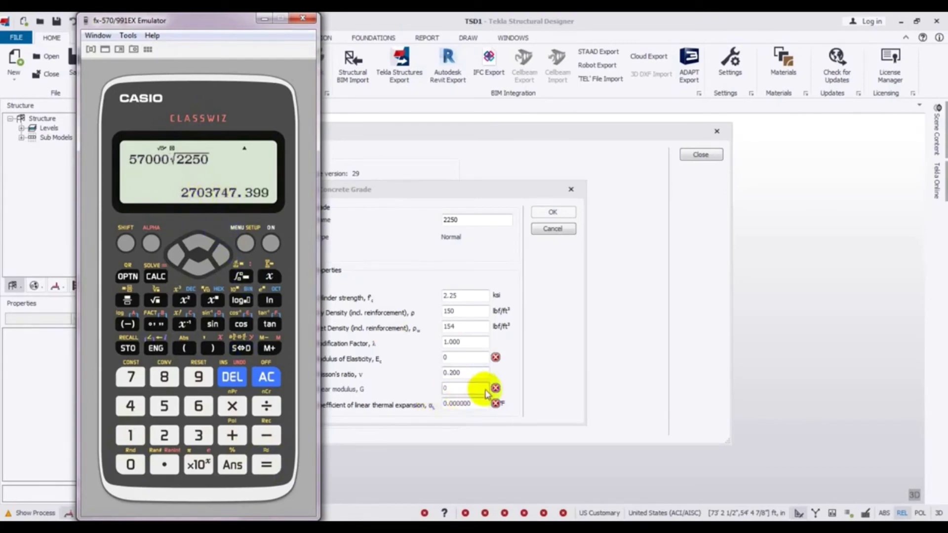
- Back in Tekla Structural Designer, set the new grade's modulus of elasticity to 2703.7 ksi and its coefficient of linear thermal expansion to 0.000006 1/°F
mouse_move(495, 391)
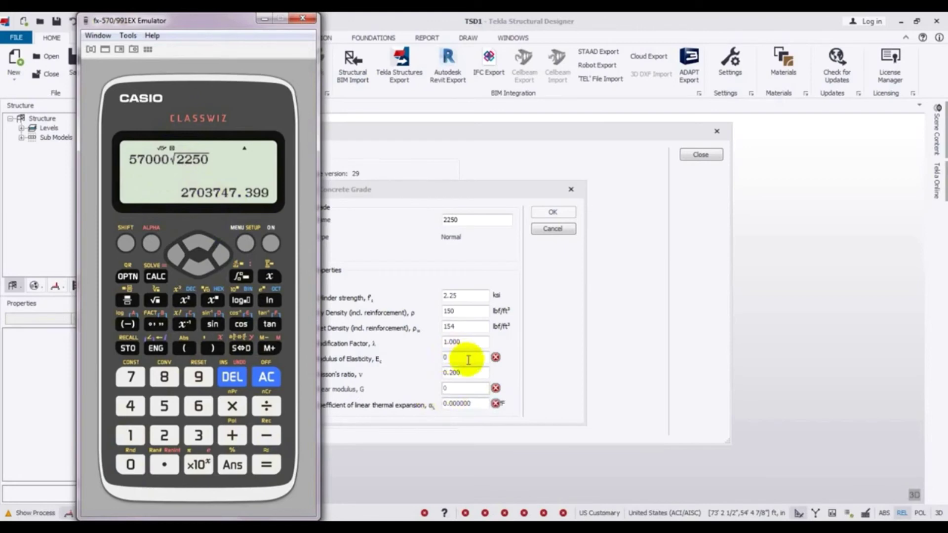
mouse_move(497, 363)
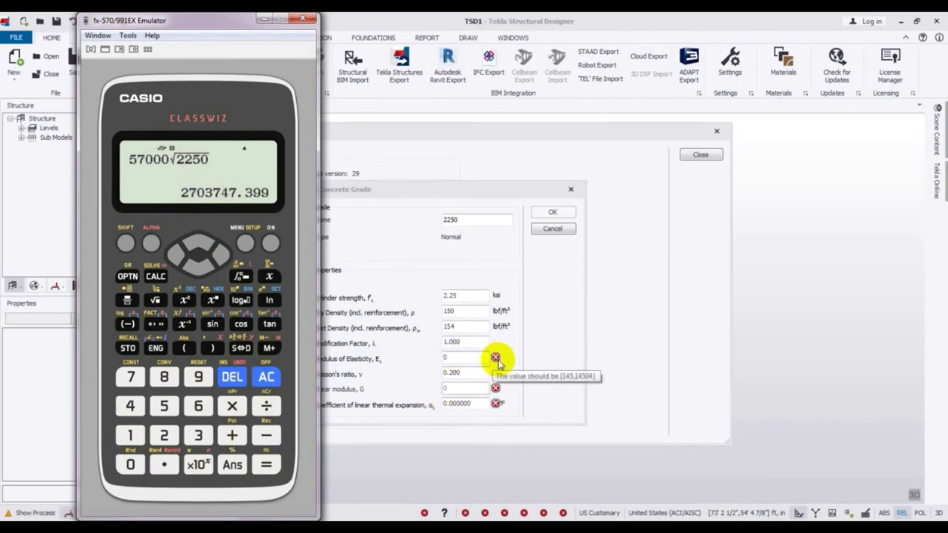
left_click(464, 359)
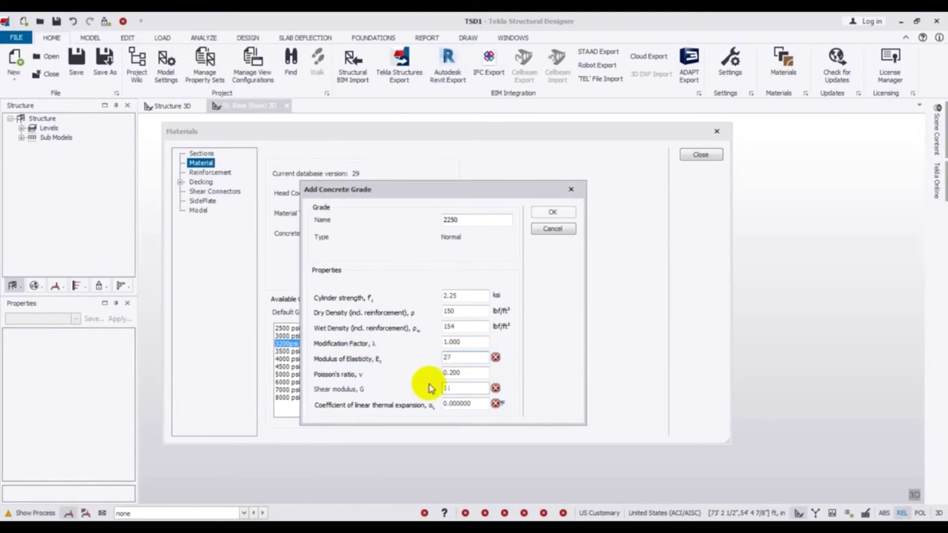
key("alt+Tab")
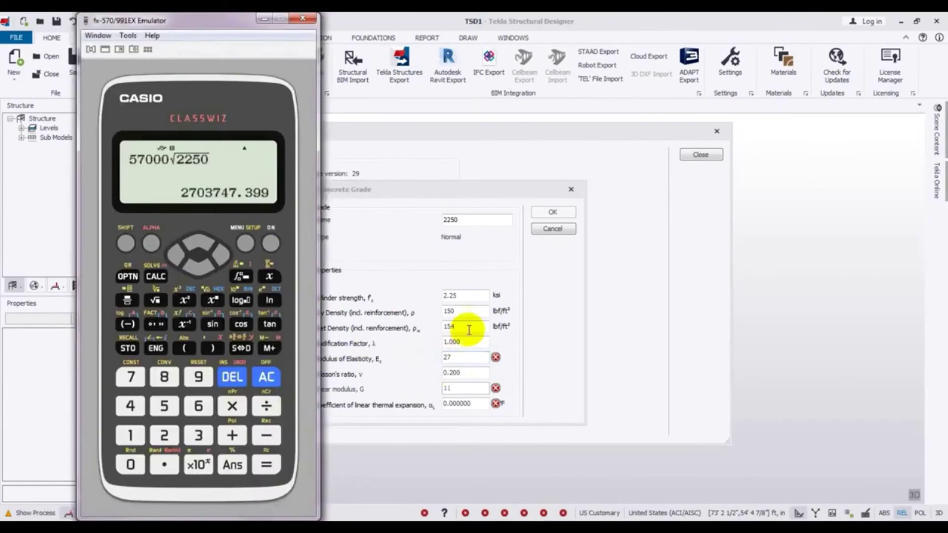
left_click(463, 361)
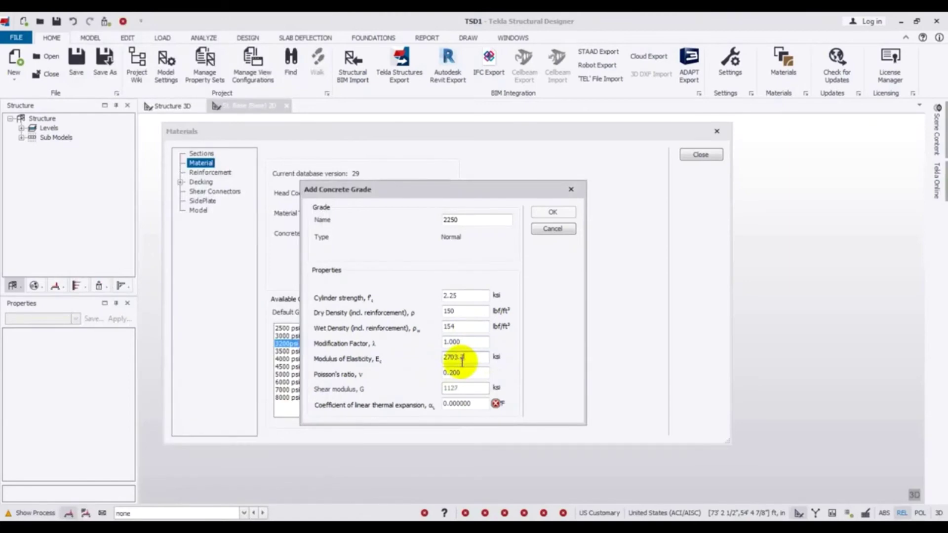
type("03.7")
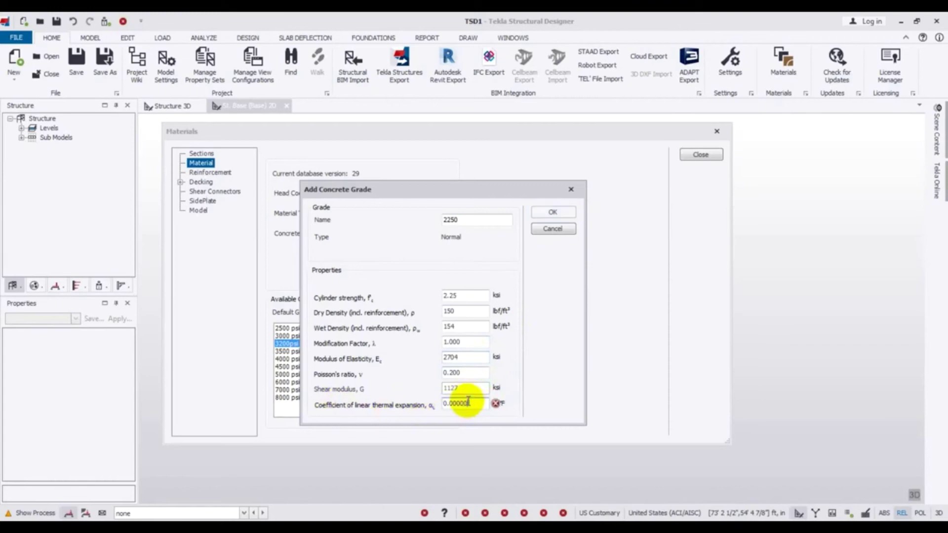
type("6")
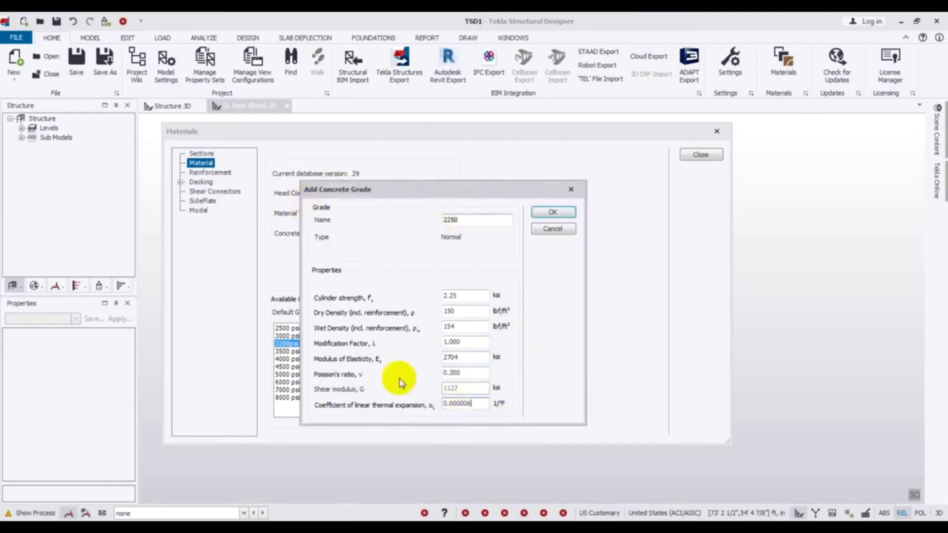
- Save the new 2250 concrete grade, then open its properties for a check and leave them without changes
left_click(552, 217)
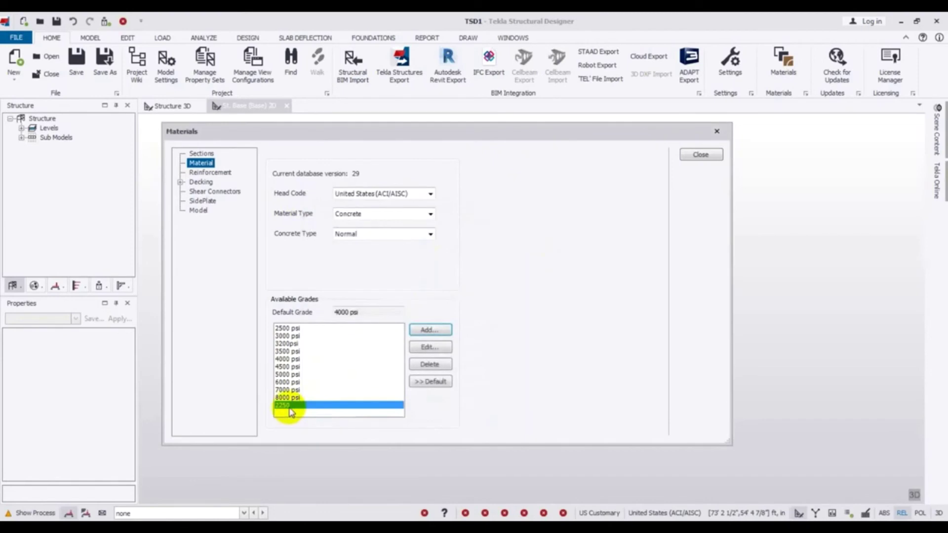
left_click(430, 348)
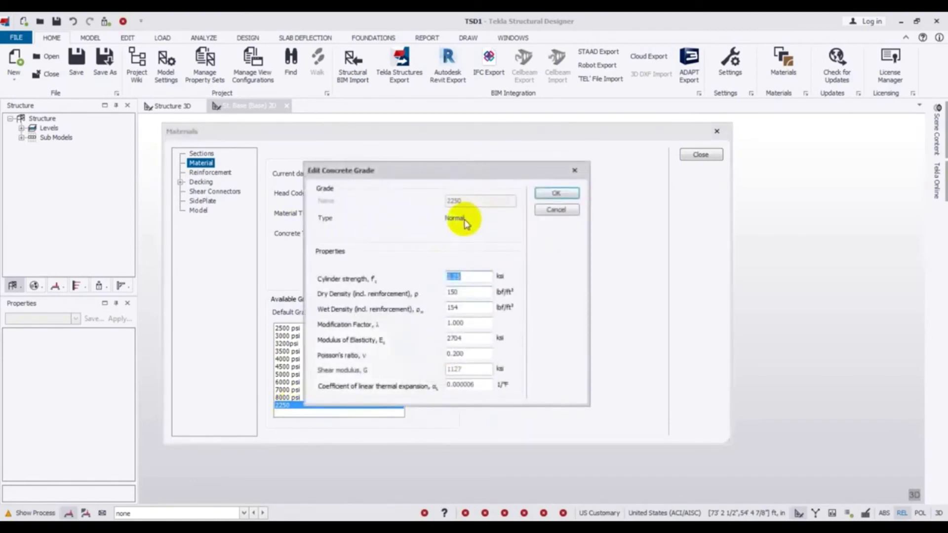
left_click(556, 213)
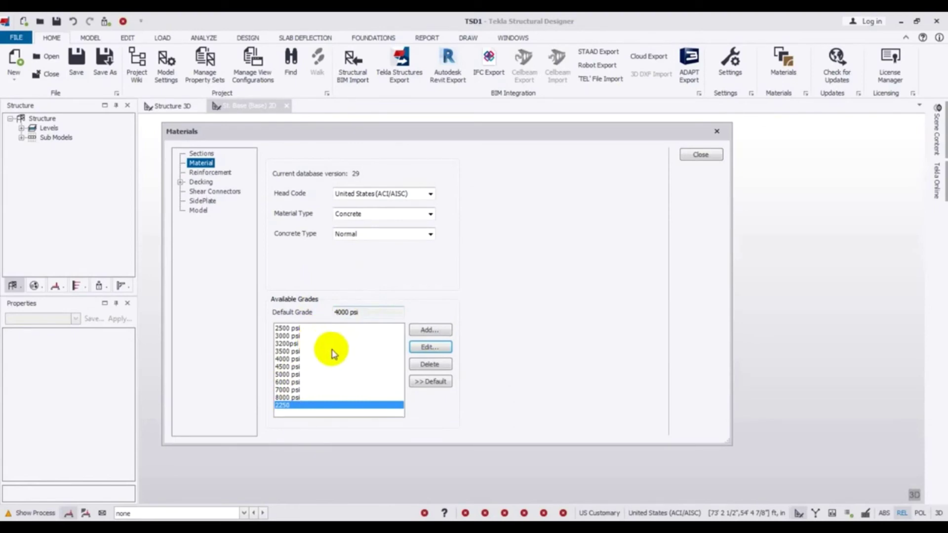
- Look through the available normal concrete grades, including 3200psi, 5000 psi, 6000 psi, 8000 psi and 2500 psi
left_click(288, 344)
left_click(291, 374)
left_click(291, 383)
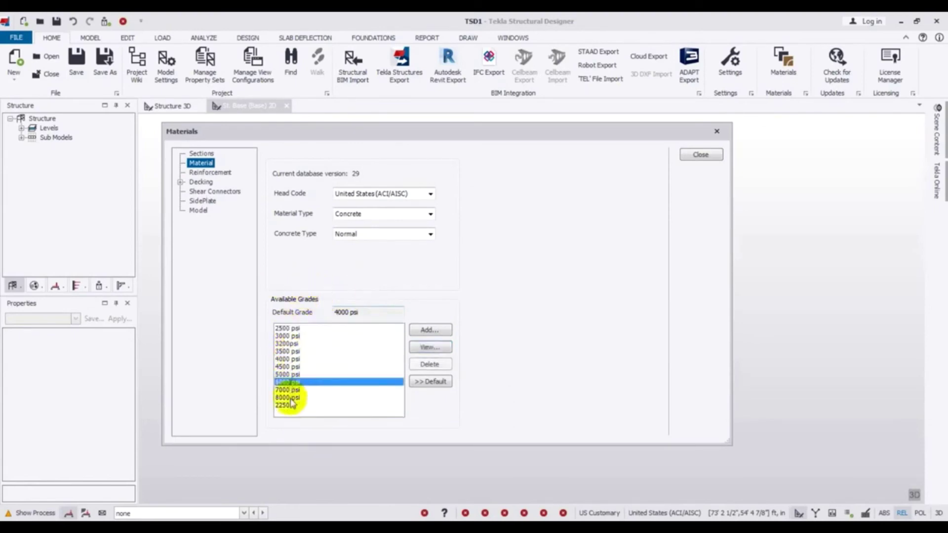
left_click(291, 398)
left_click(284, 329)
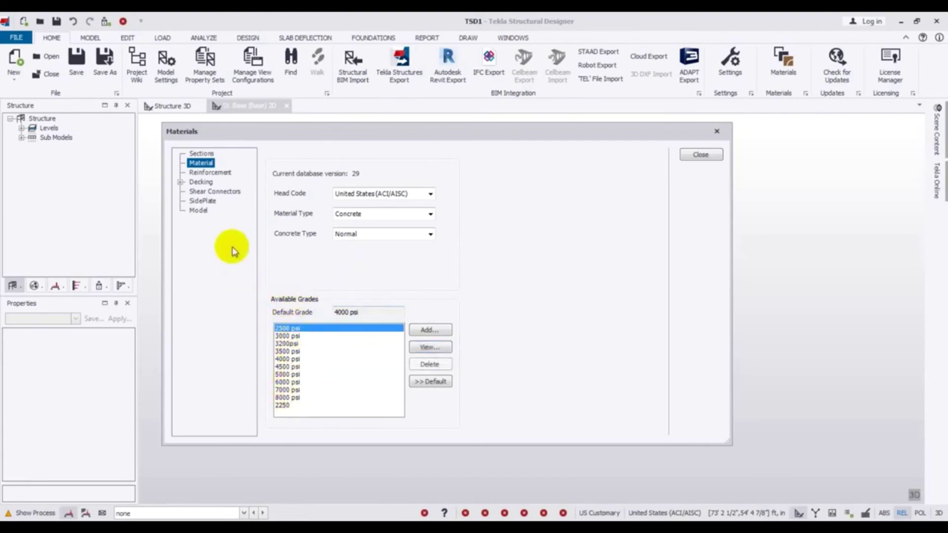
- Display the USA reinforcement data for loose bars with the Deformed rib type
left_click(211, 173)
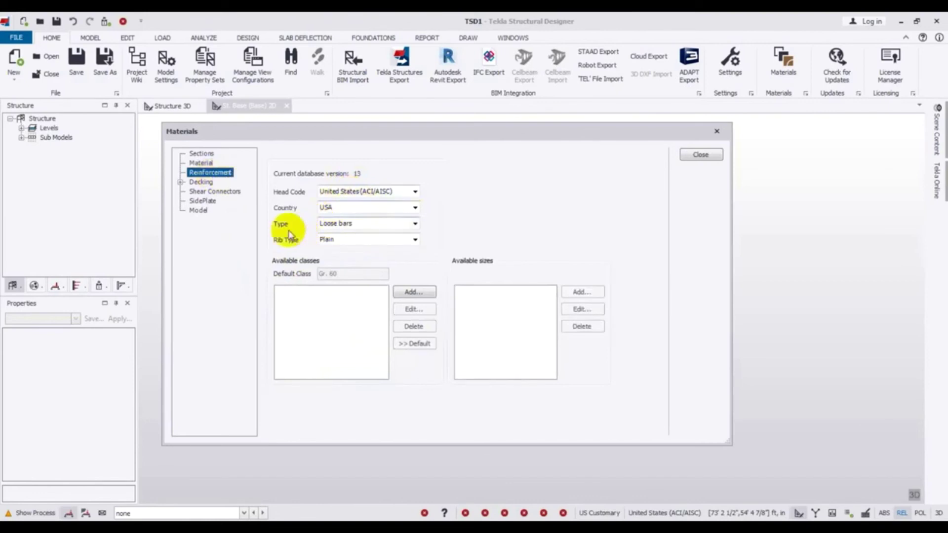
left_click(344, 226)
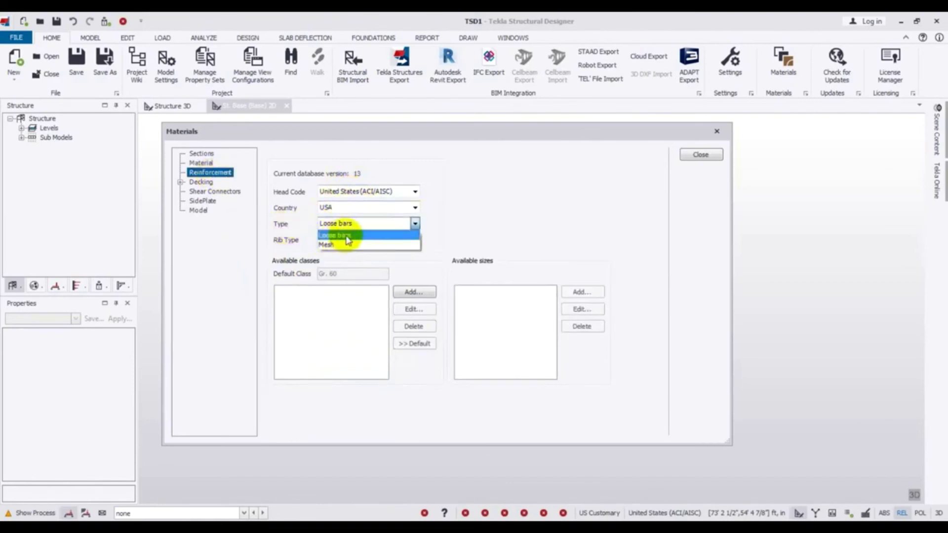
left_click(344, 228)
left_click(371, 240)
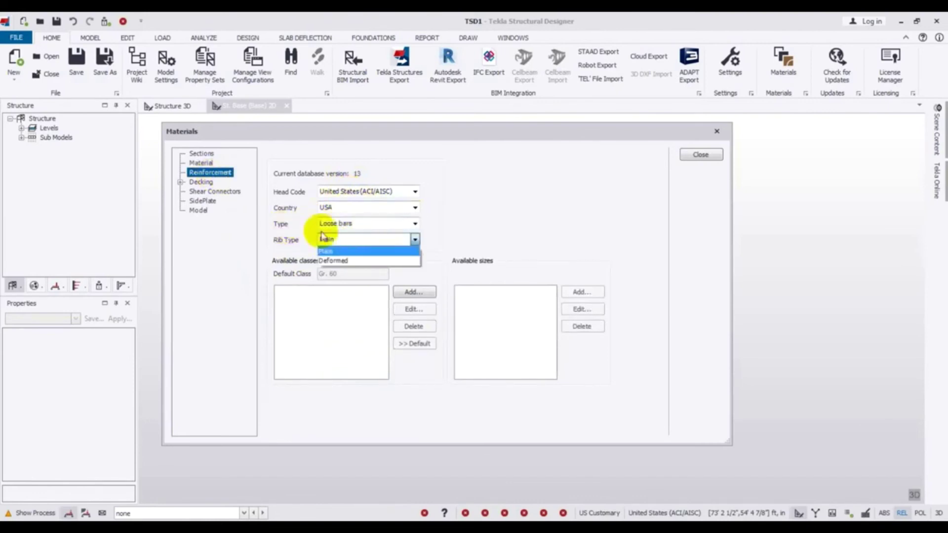
left_click(345, 260)
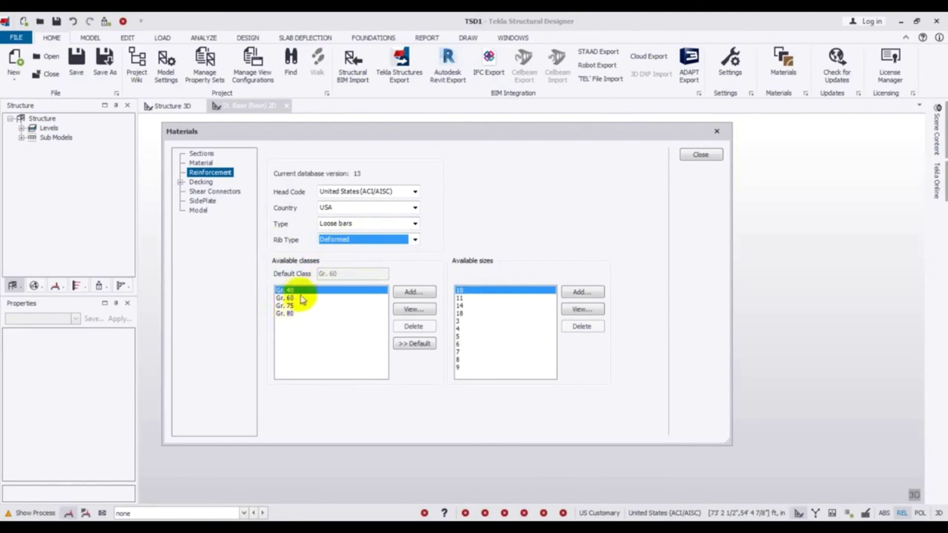
- Compare the Gr. 60 and Gr. 75 reinforcement classes, leave Gr. 60 selected and close the materials database
left_click(284, 298)
left_click(287, 305)
left_click(287, 298)
left_click(287, 305)
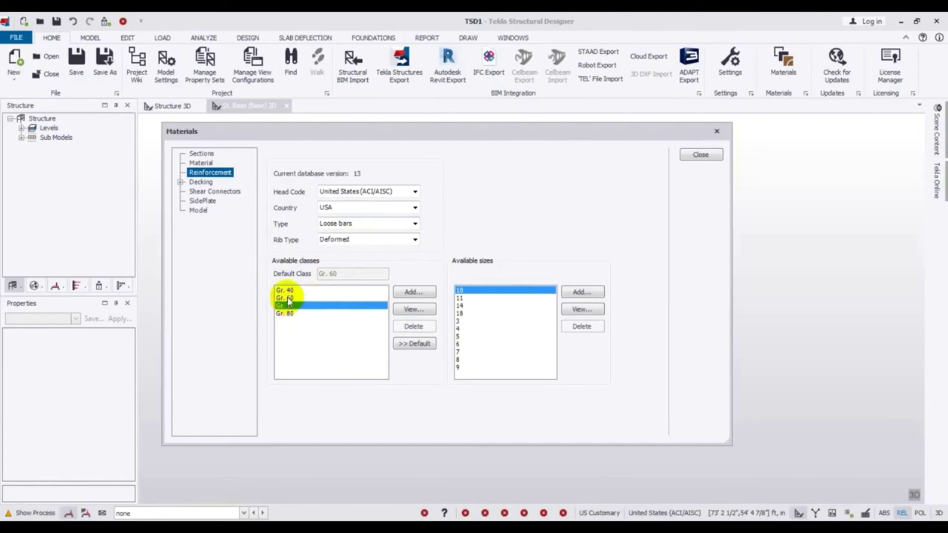
left_click(289, 298)
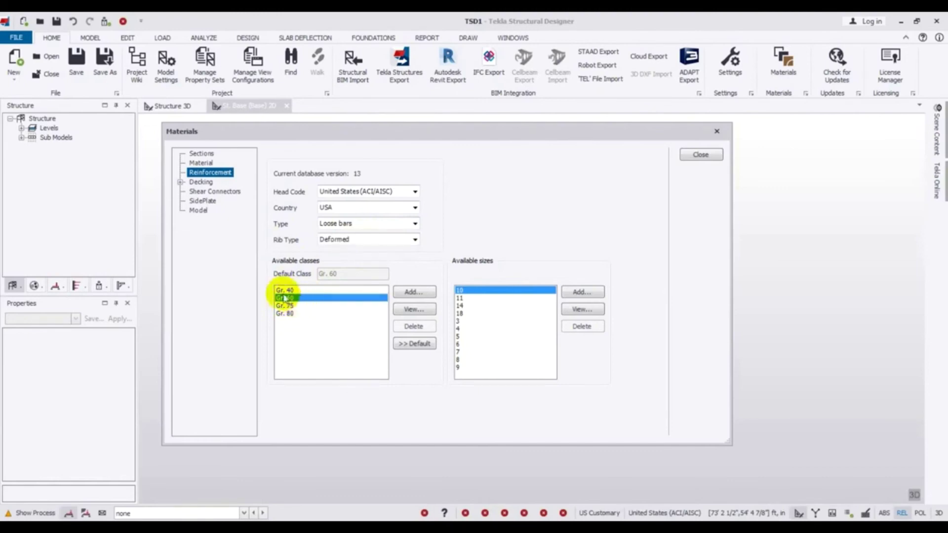
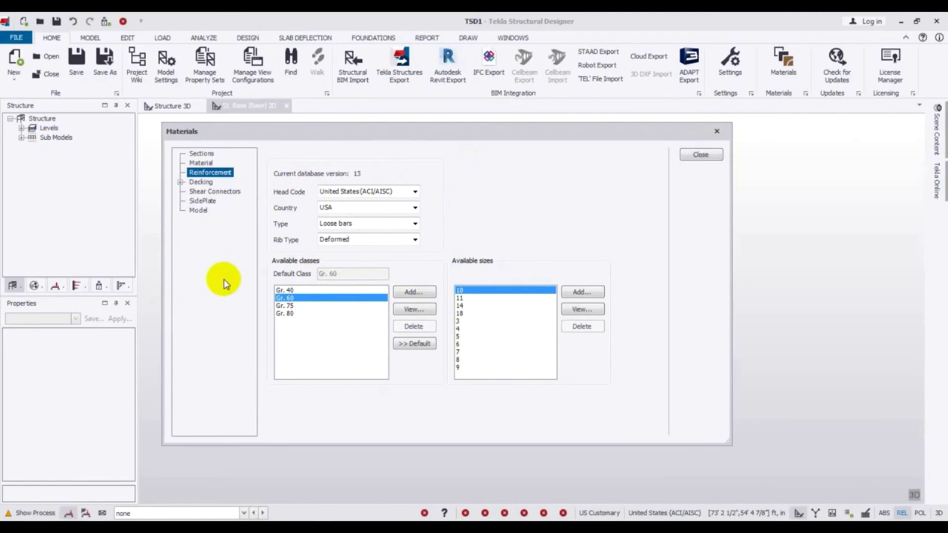
left_click(700, 155)
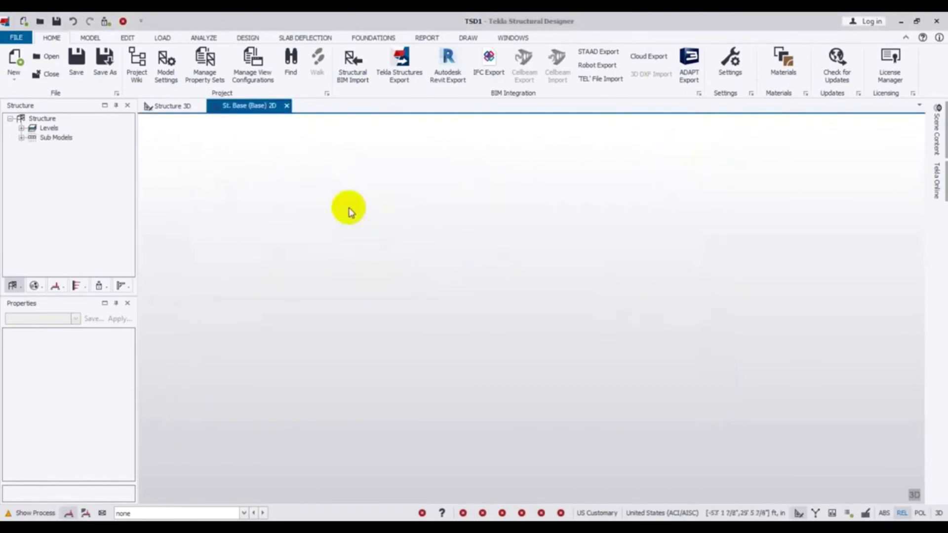
left_click(97, 42)
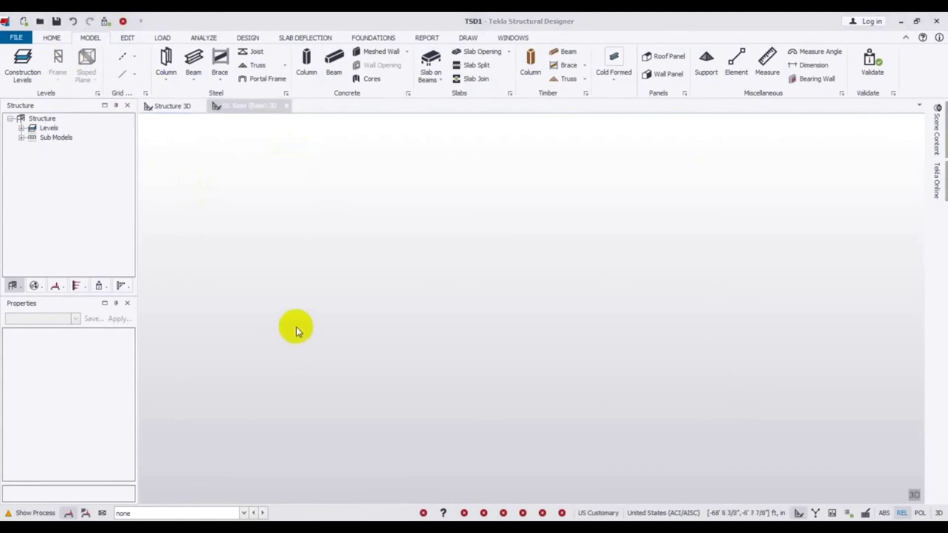
left_click(58, 37)
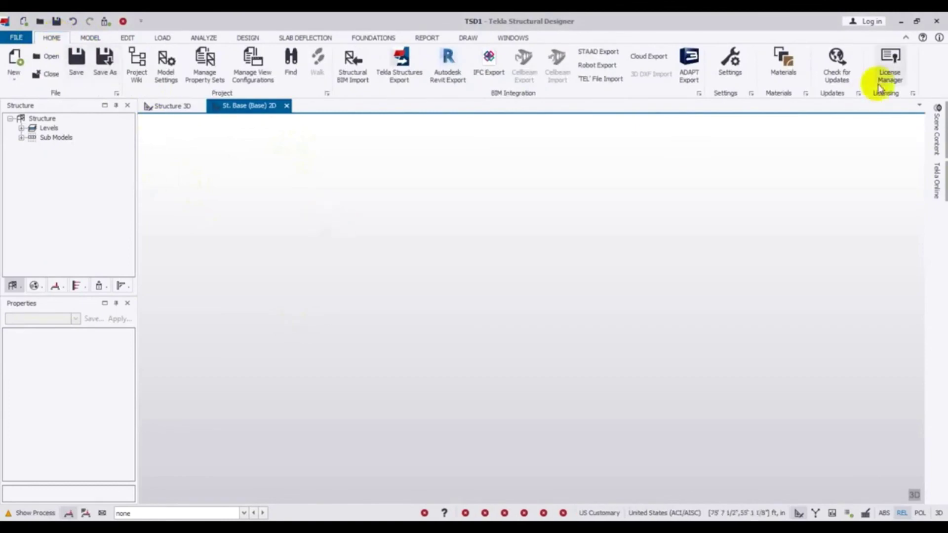
- Reopen the materials database, view the steel grades, and select class Gr. 60 among the deformed loose reinforcement bars
left_click(784, 60)
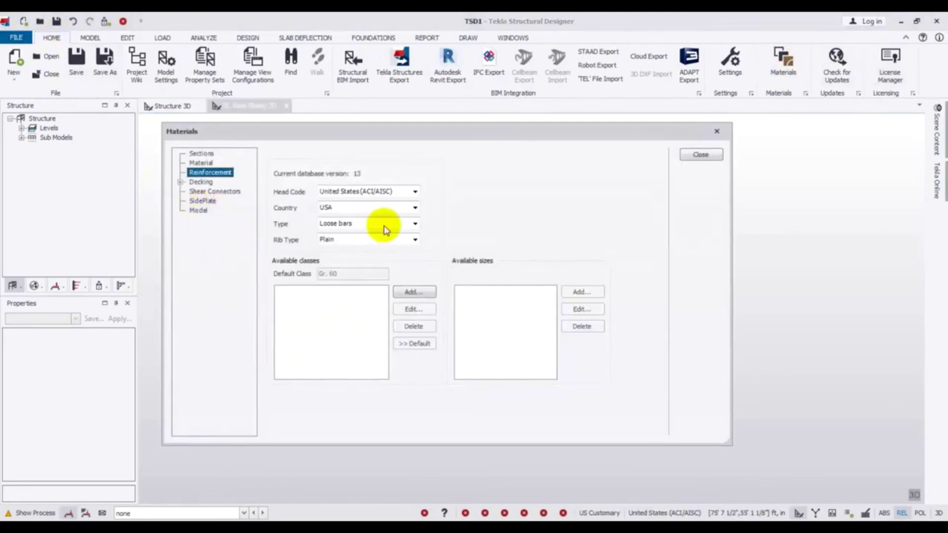
left_click(207, 165)
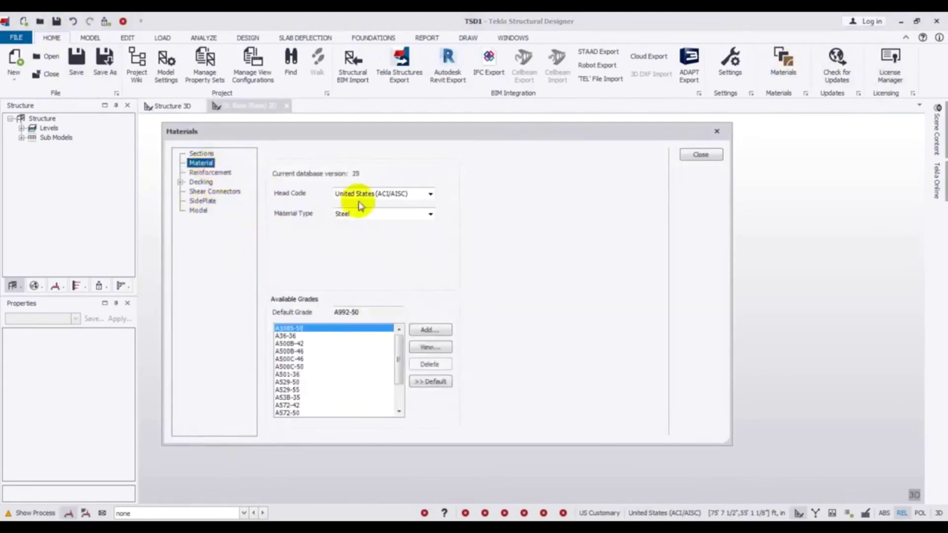
left_click(210, 172)
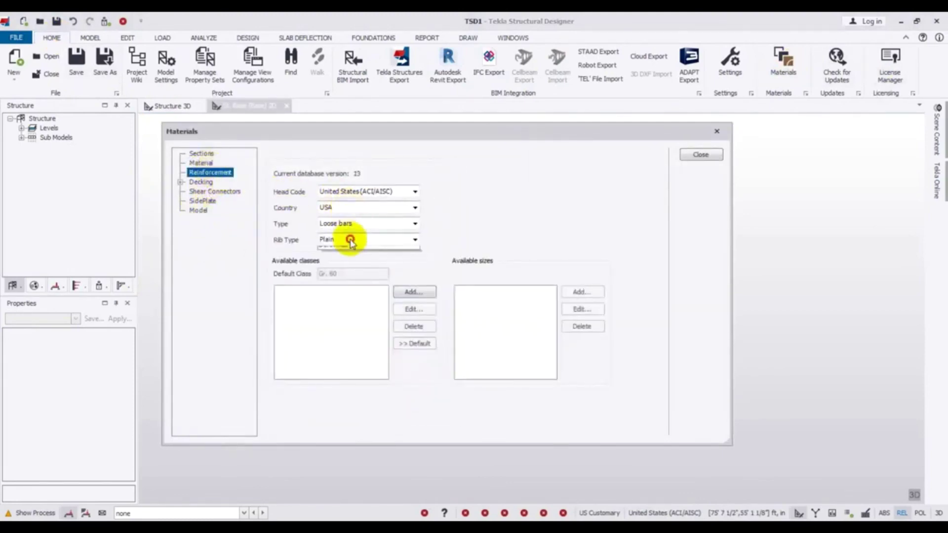
left_click(349, 240)
left_click(348, 256)
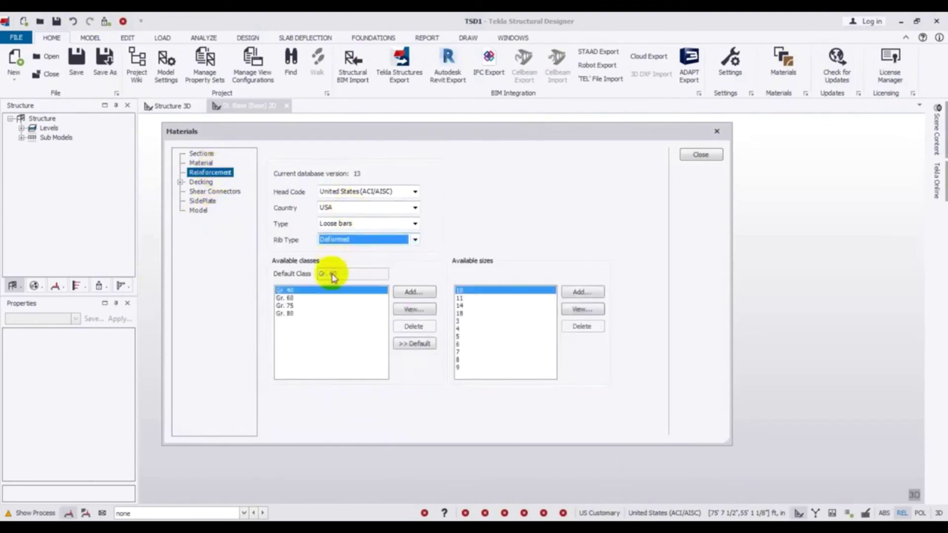
left_click(285, 298)
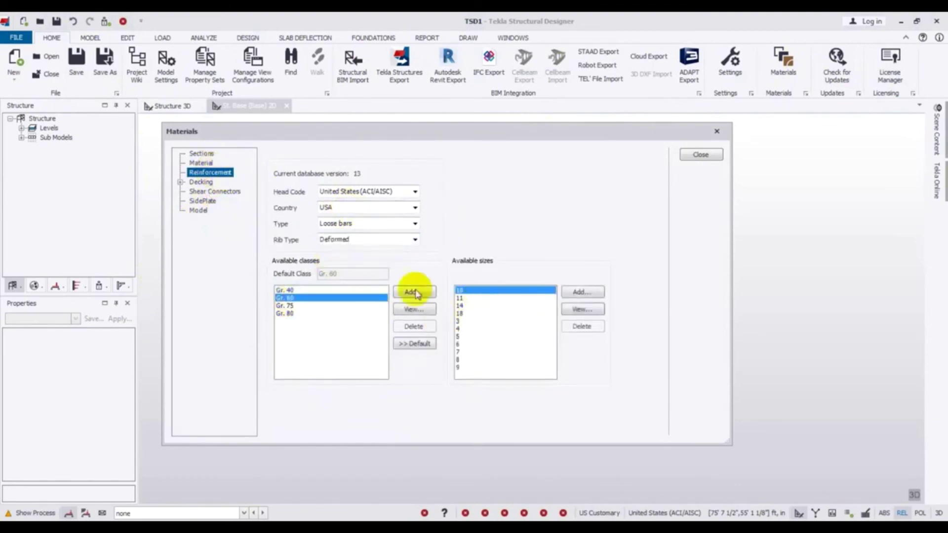
- Update all of the model's reinforcement material objects from the database and close the materials settings
left_click(197, 212)
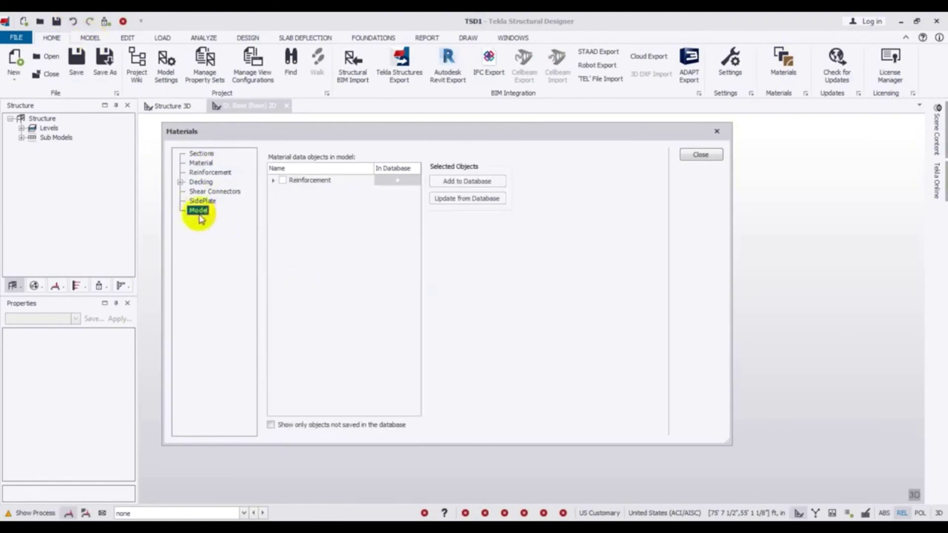
left_click(395, 184)
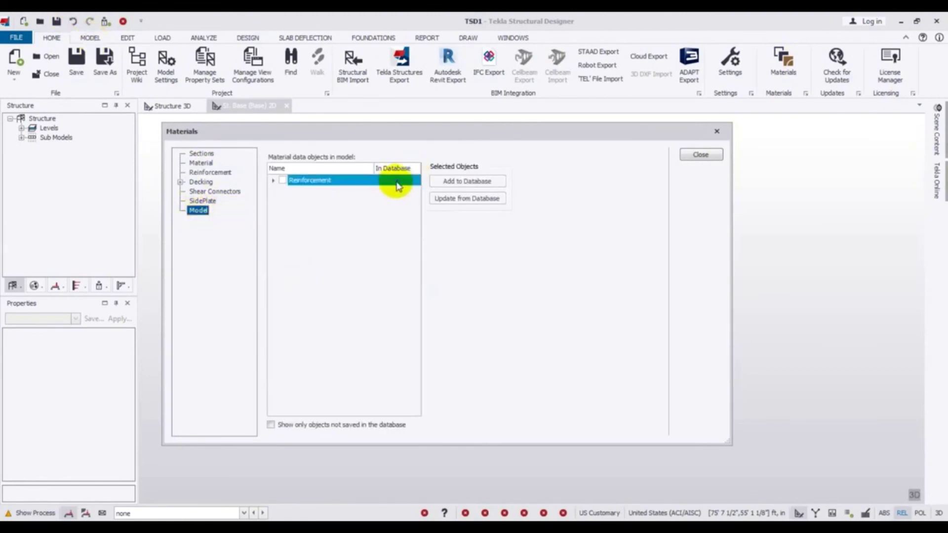
left_click(282, 180)
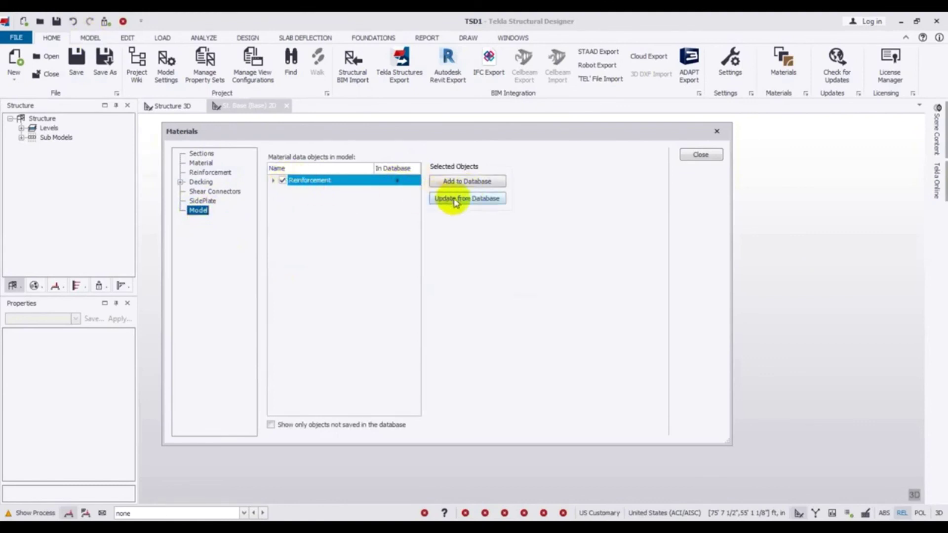
left_click(470, 203)
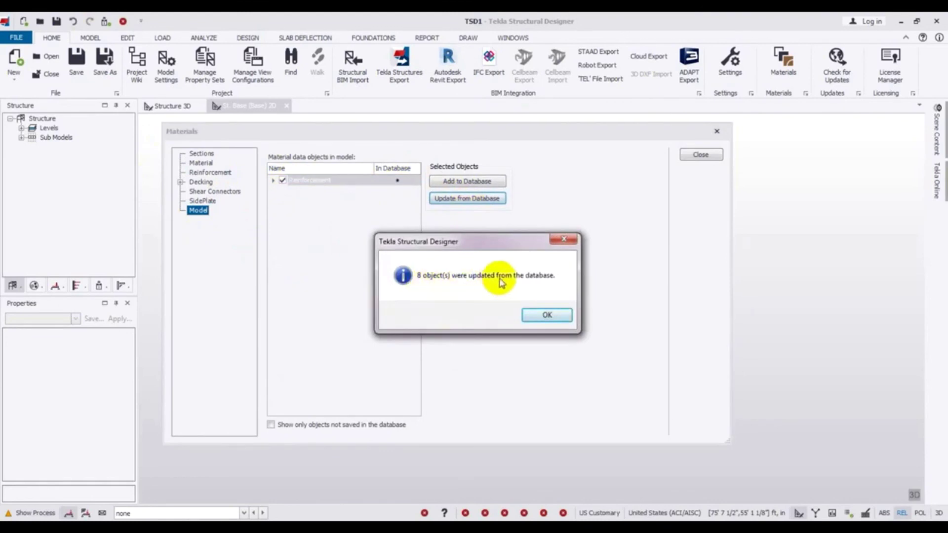
left_click(546, 316)
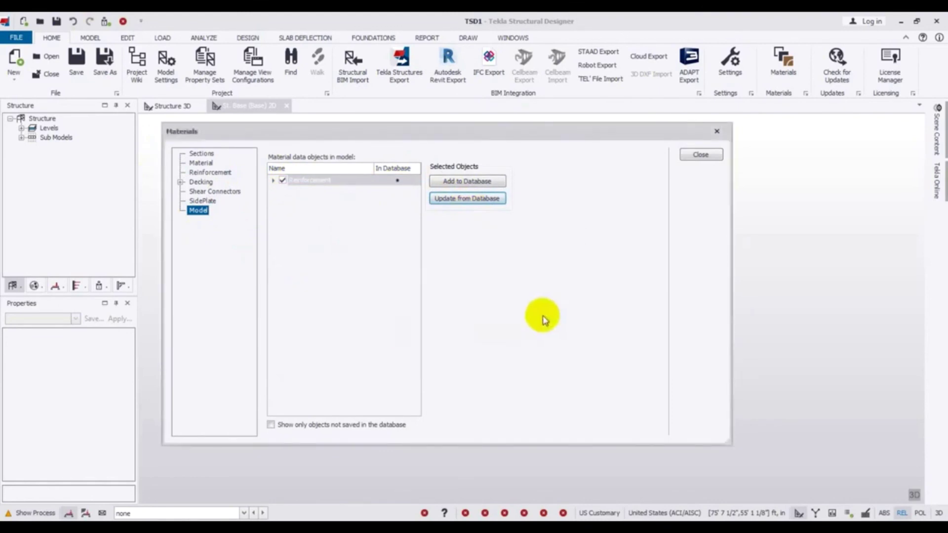
left_click(705, 155)
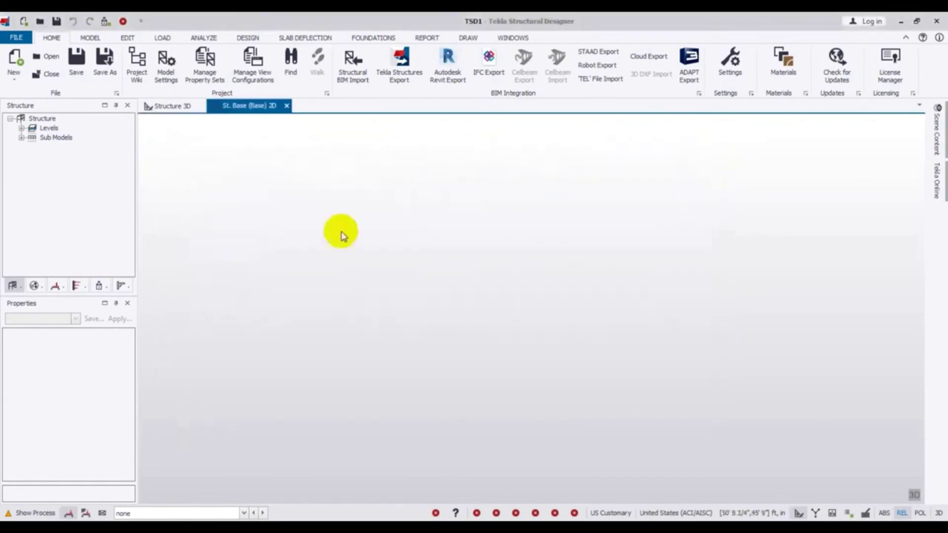